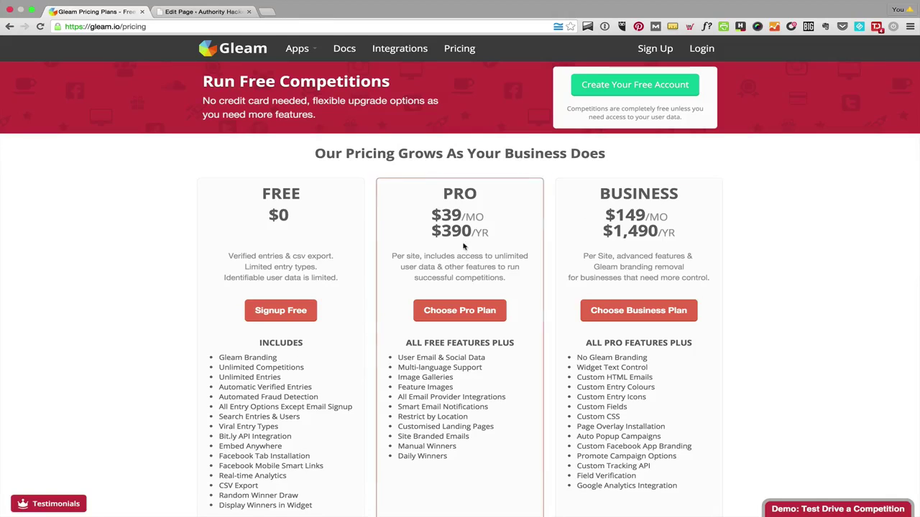
drag(306, 290, 292, 178)
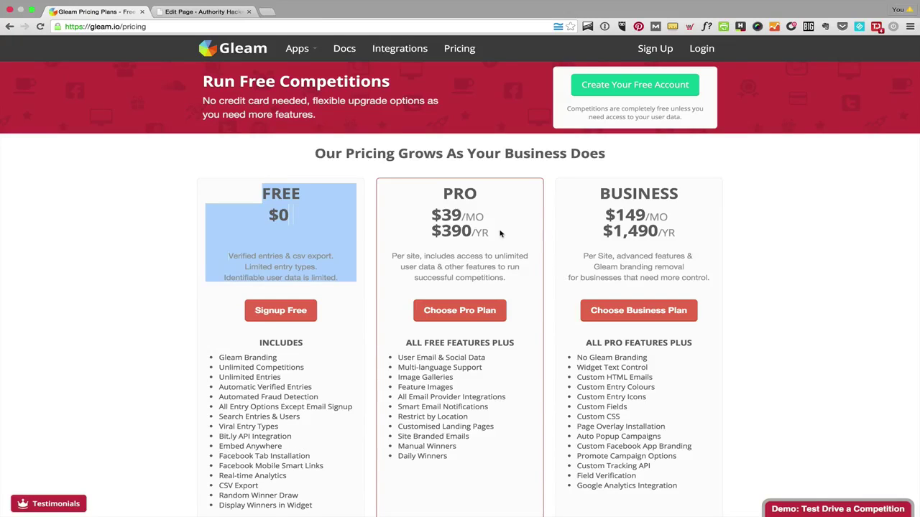
drag(279, 216, 269, 208)
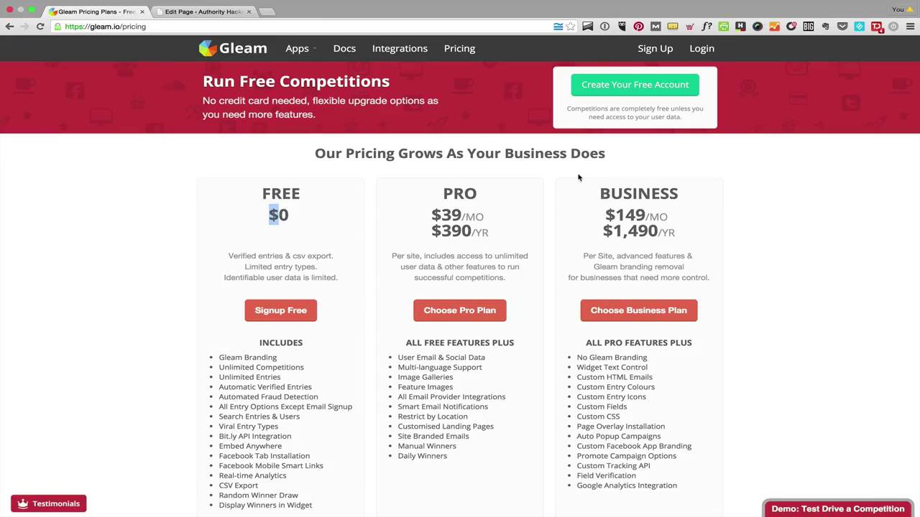
Log in to the Gleam account with the prefilled credentials and decline saving the login in 1Password
click(703, 50)
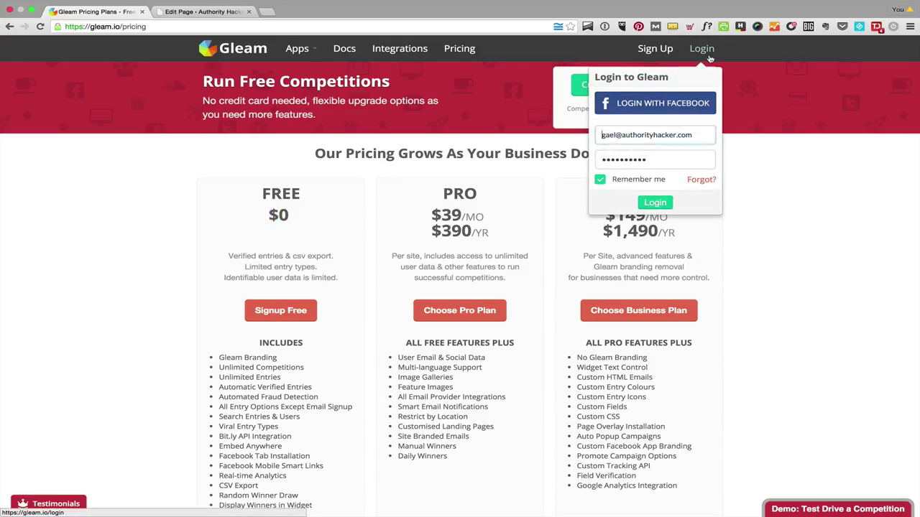
click(654, 203)
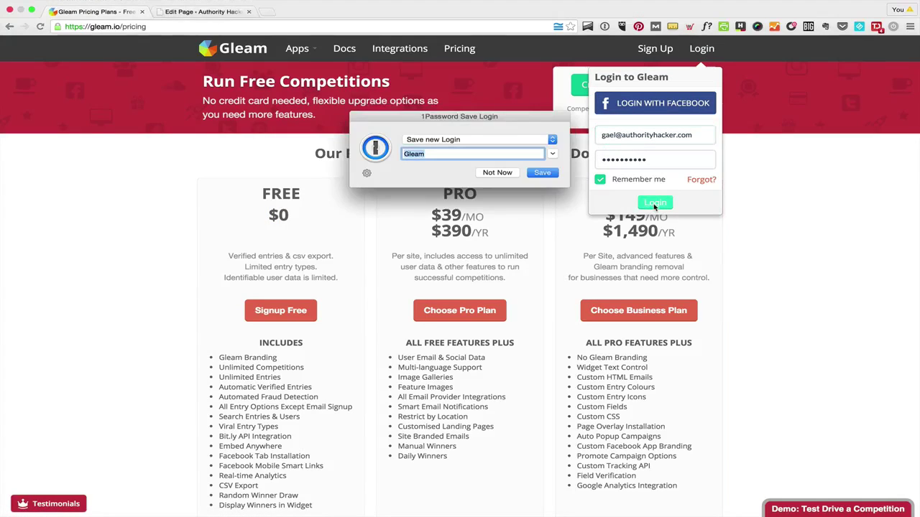
click(500, 173)
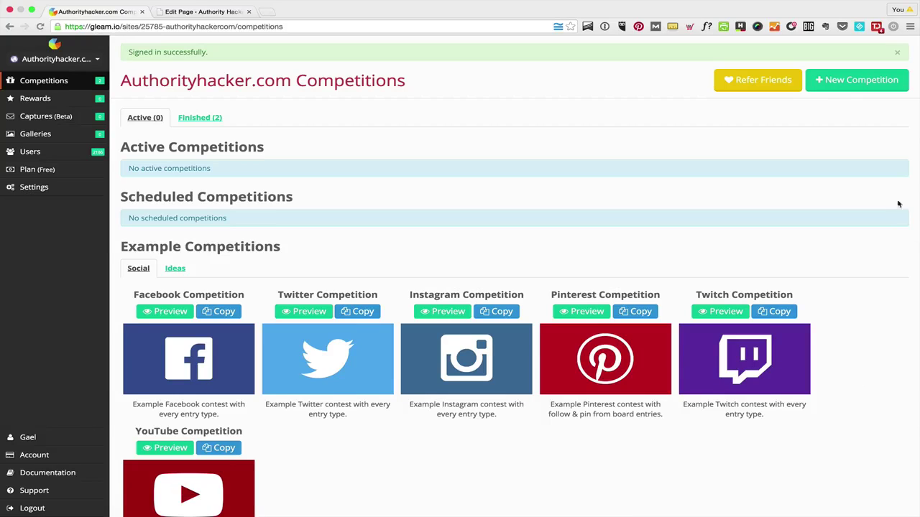
Create a new competition and name it "Double Your Leads Competition"
click(848, 77)
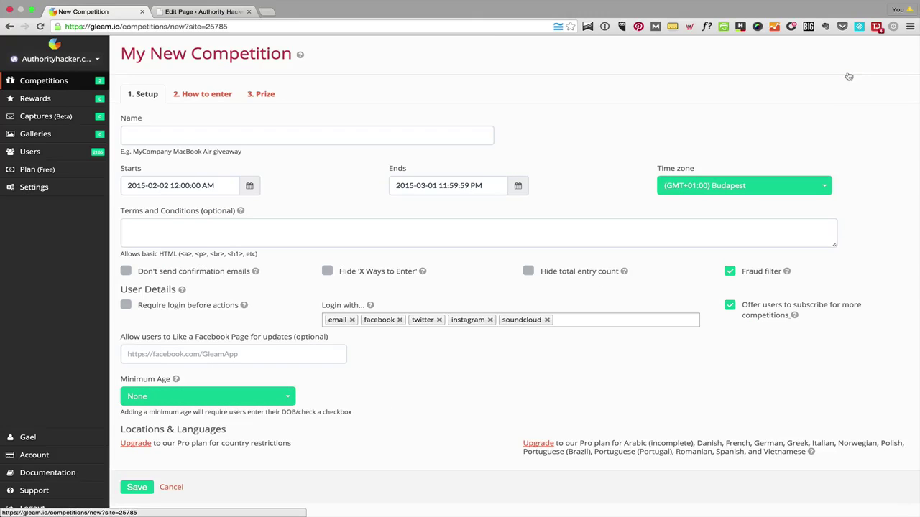
click(403, 127)
text(Double Yo)
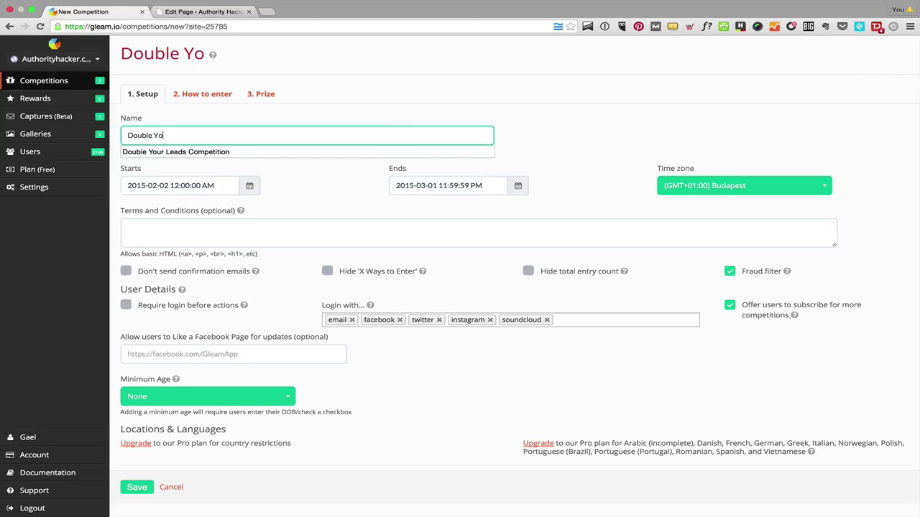
key(Down)
key(Return)
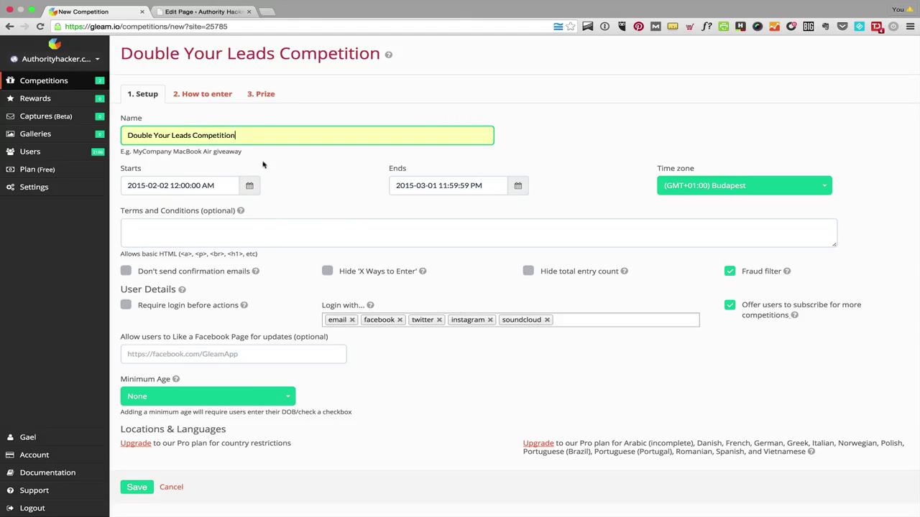
Set the competition's start date to 2015-02-01 and check the end date calendar without changing it
click(251, 185)
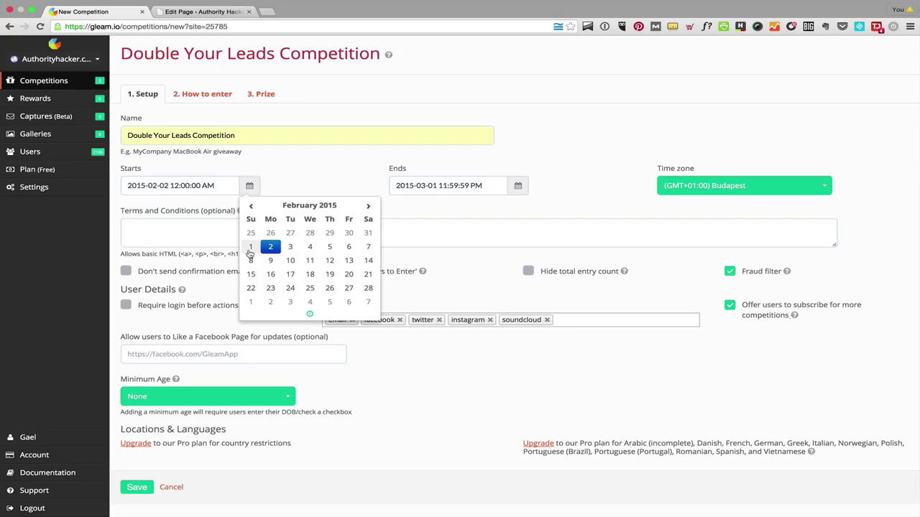
click(250, 248)
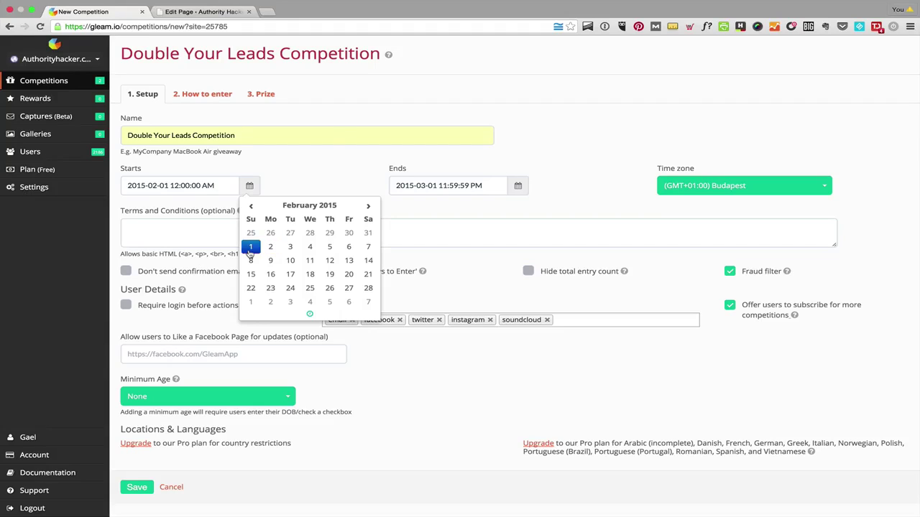
click(338, 140)
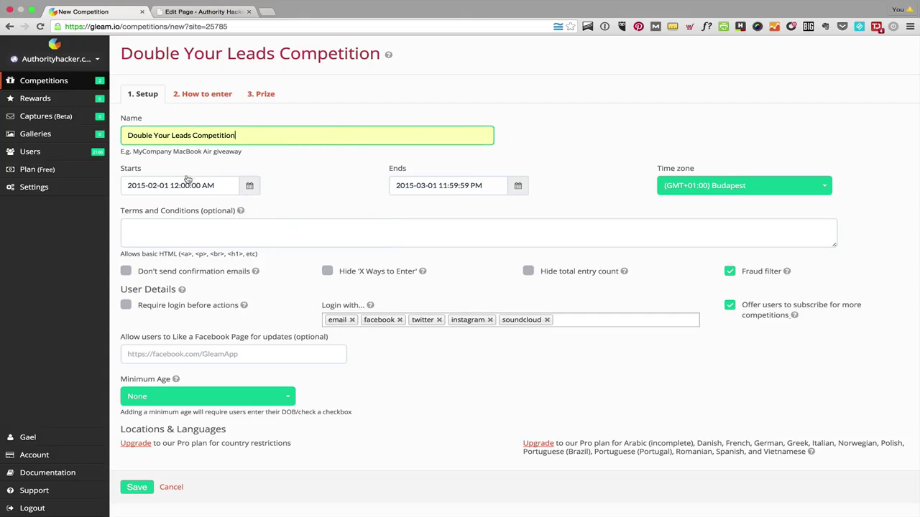
click(518, 186)
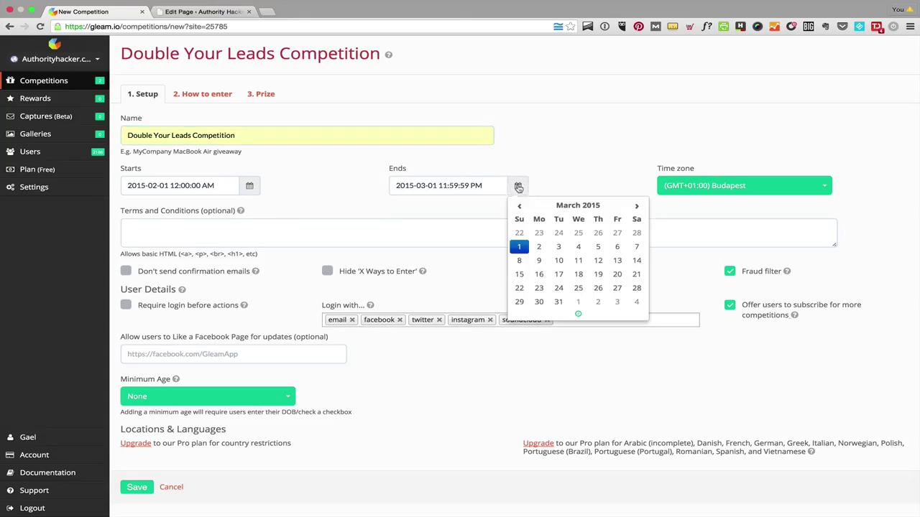
click(345, 223)
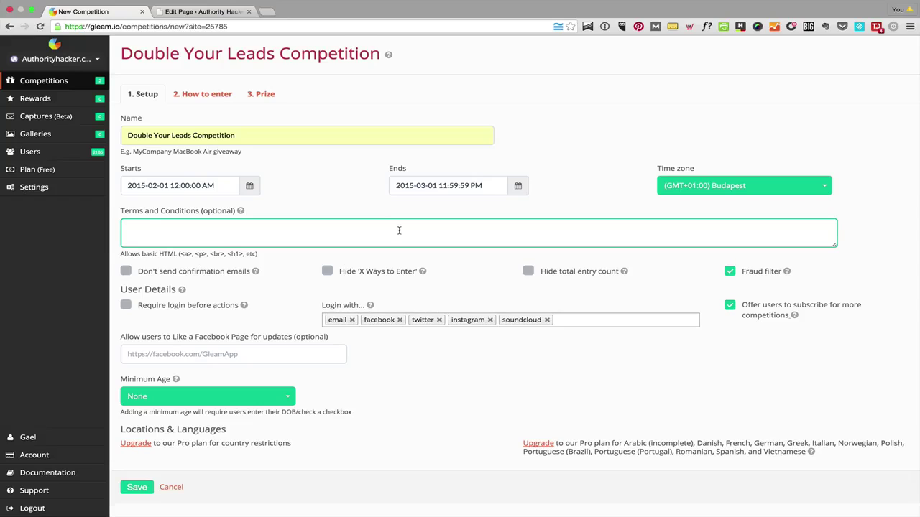
Turn off confirmation emails for entrants and remove instagram and soundcloud from the allowed login methods
click(151, 278)
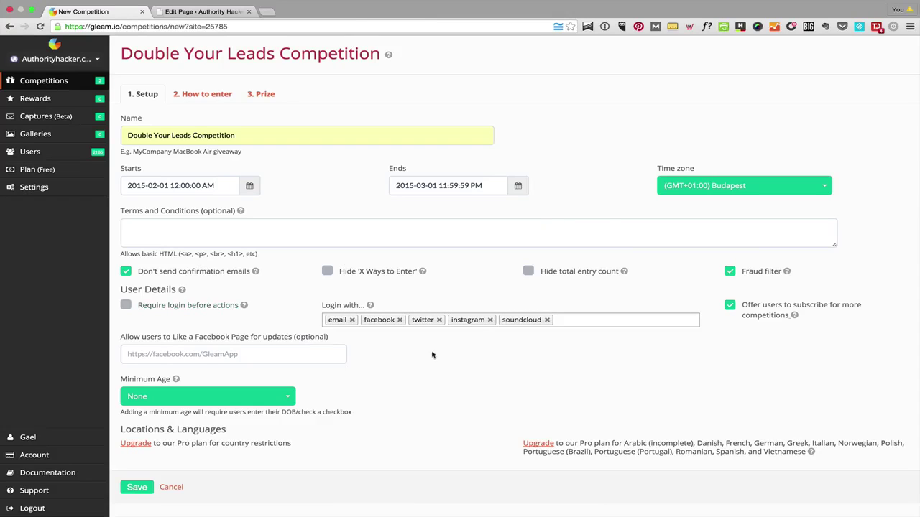
click(490, 320)
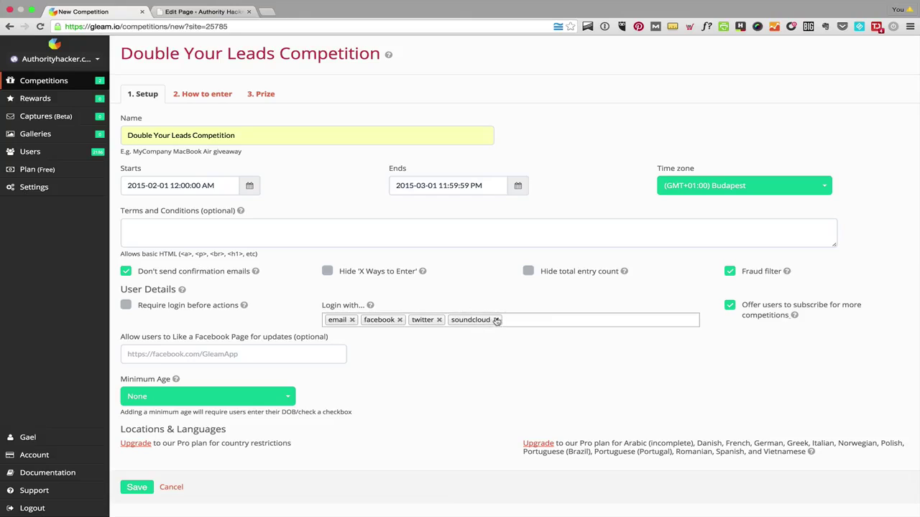
click(496, 321)
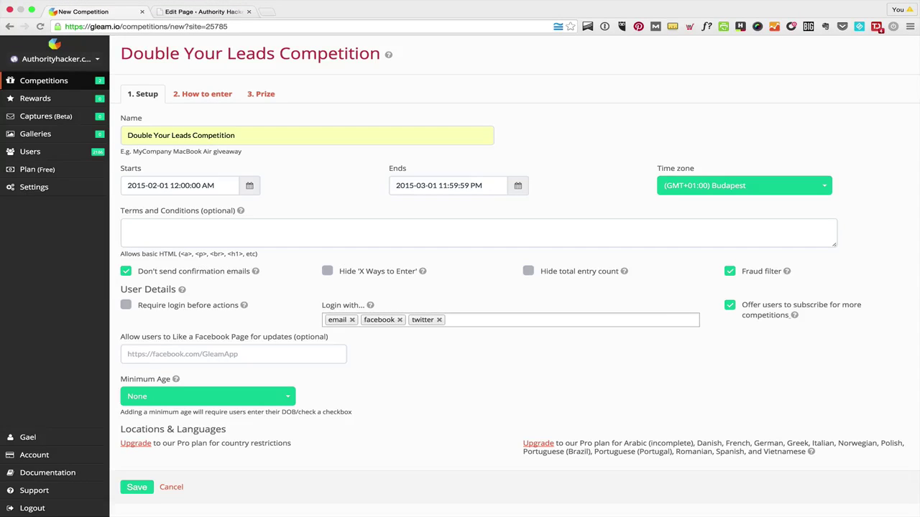
Paste the Authority-Hacker Facebook page URL as the page users can like for updates
click(147, 354)
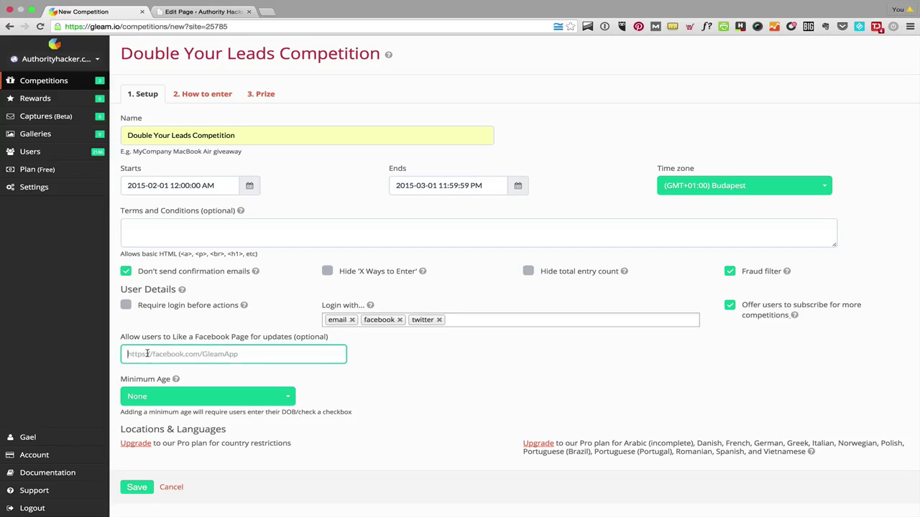
key(super+v)
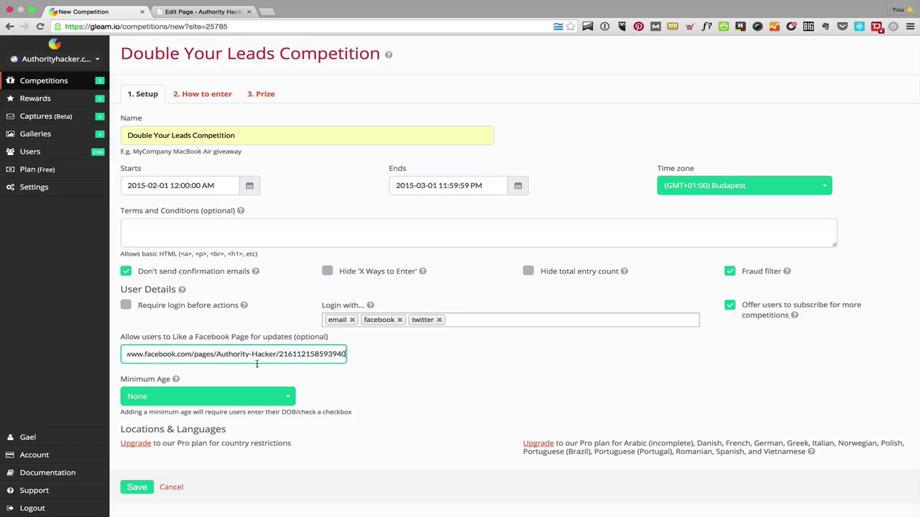
click(393, 462)
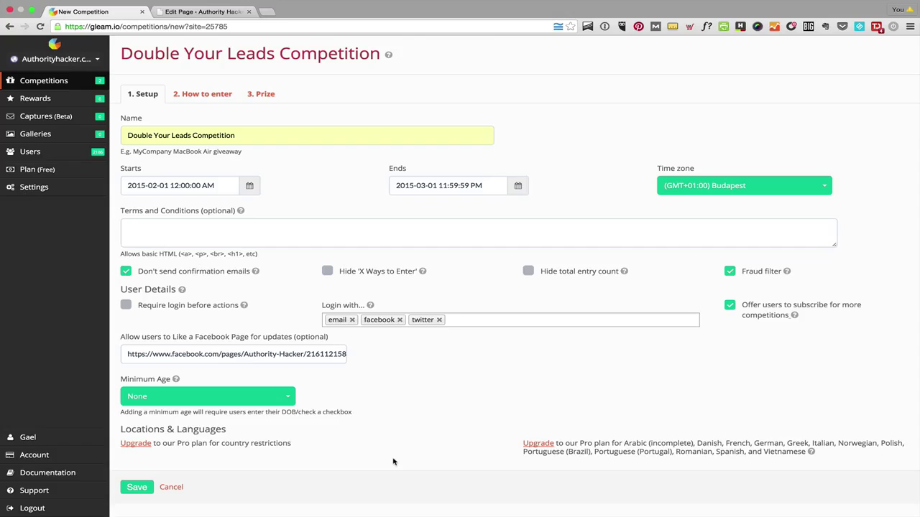
Examine the available minimum age options, including the required checkbox variants, and leave the setting as it is
click(225, 403)
scroll(201, 467, down, 3)
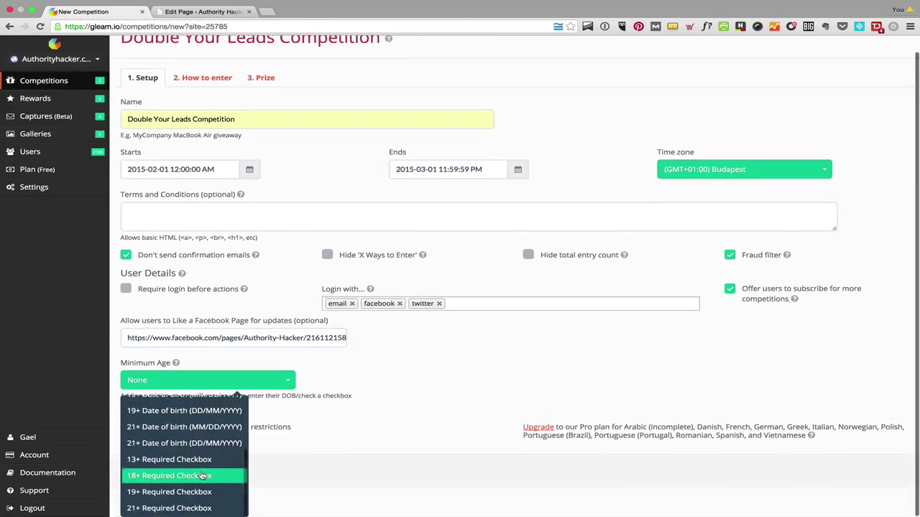
scroll(202, 477, up, 1)
scroll(223, 487, down, 1)
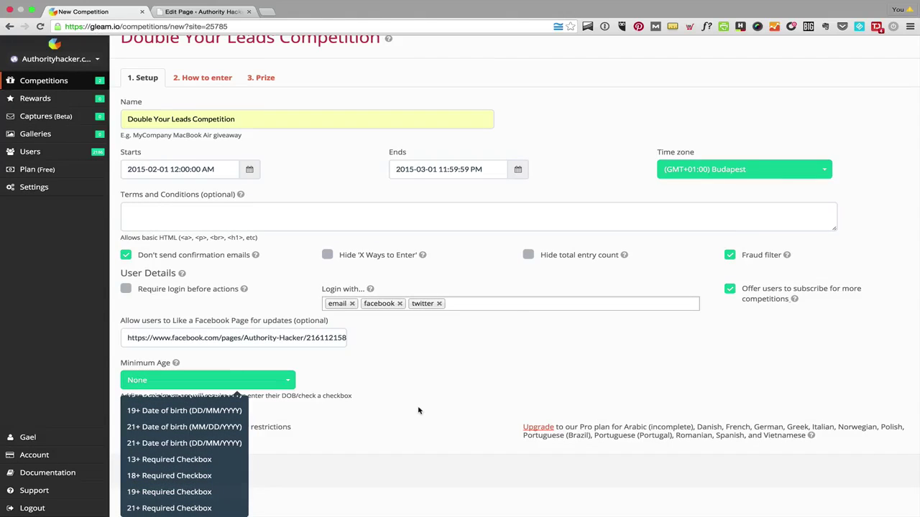
click(234, 379)
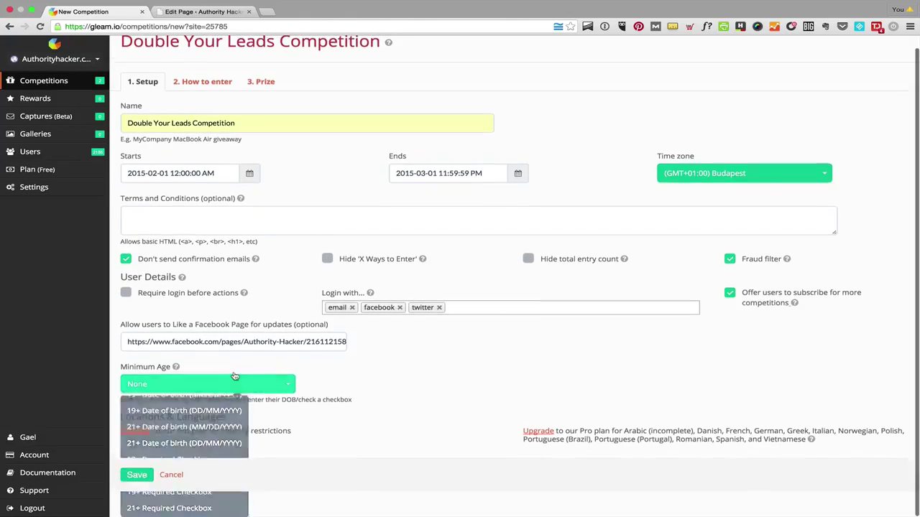
click(223, 388)
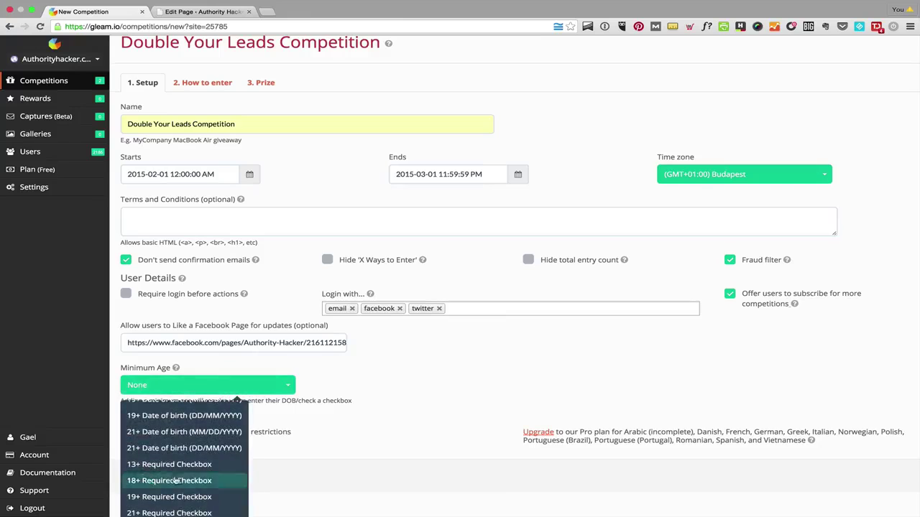
scroll(233, 479, down, 1)
click(287, 385)
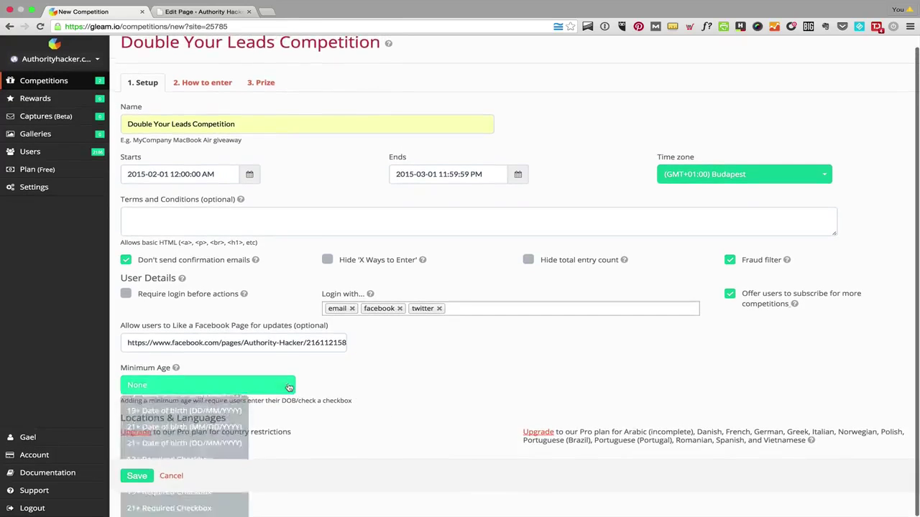
scroll(288, 385, down, 1)
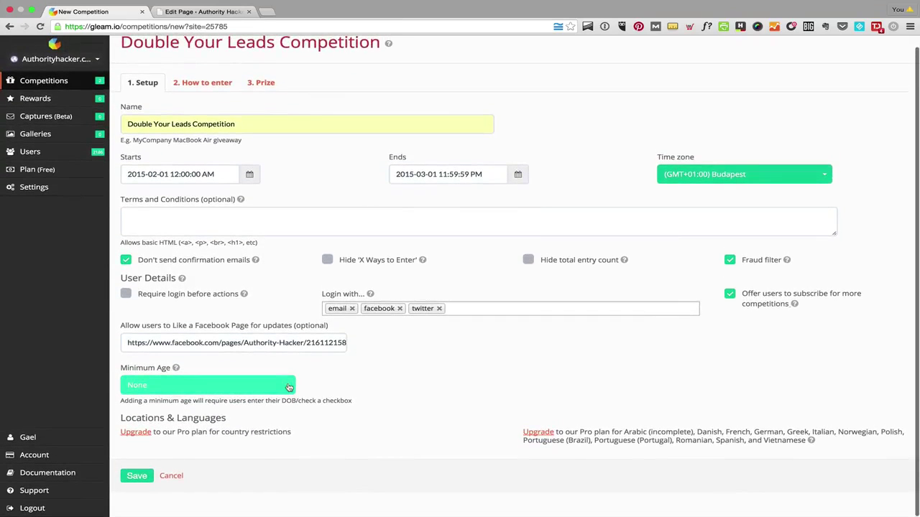
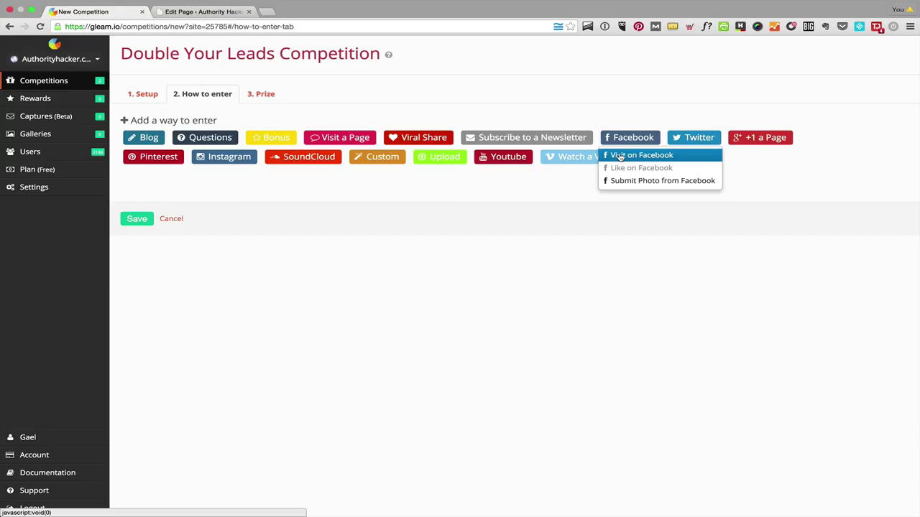
Add a Visit on Facebook entry with the Authority-Hacker page URL and a Follow on Twitter entry for the username authorityhackr
click(620, 157)
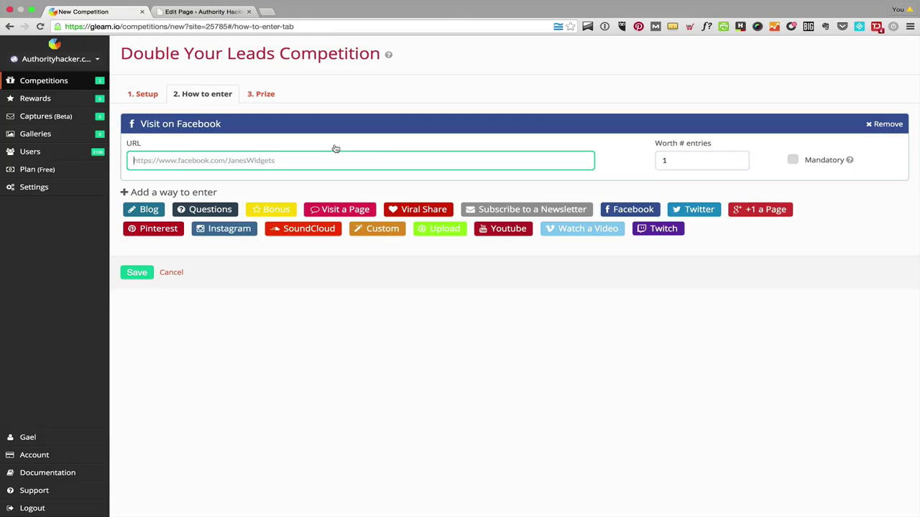
key(super+v)
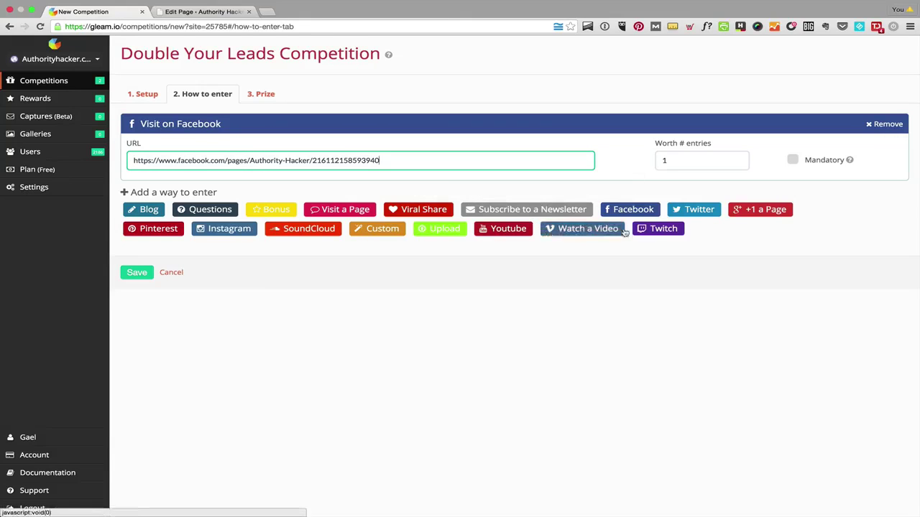
click(697, 210)
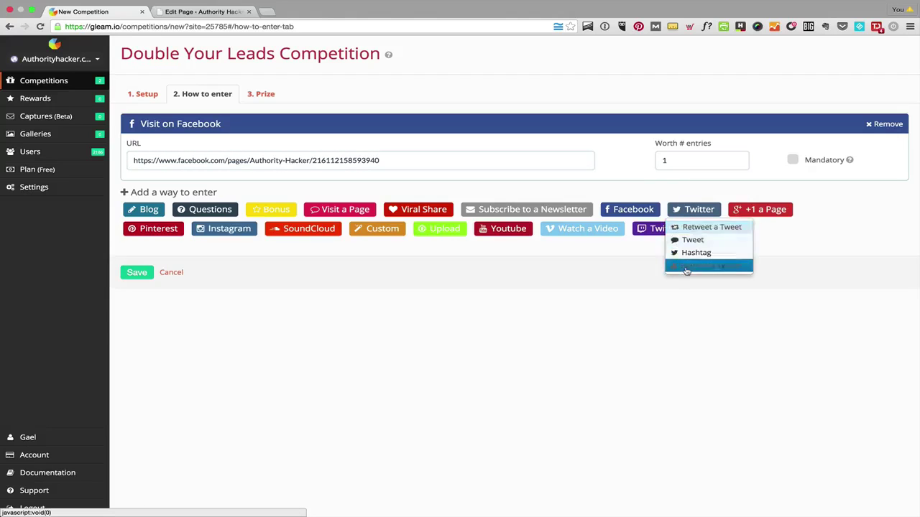
click(710, 265)
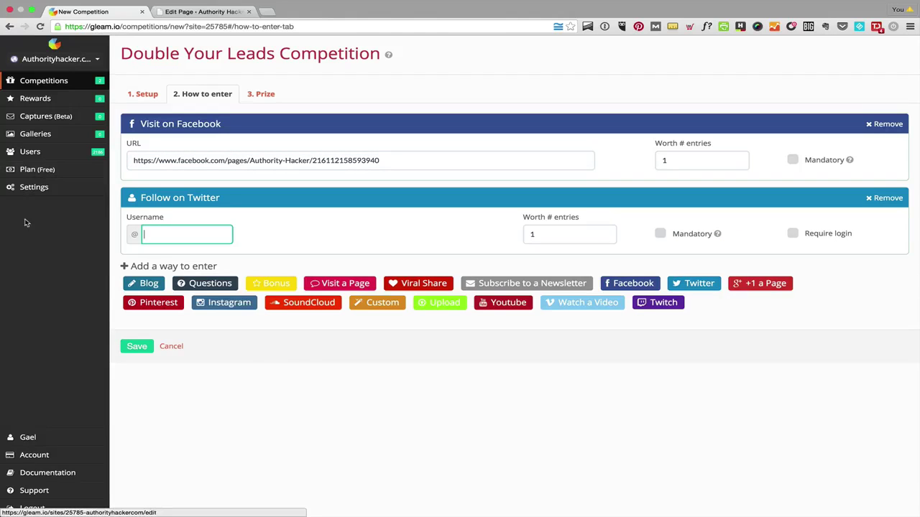
text(author)
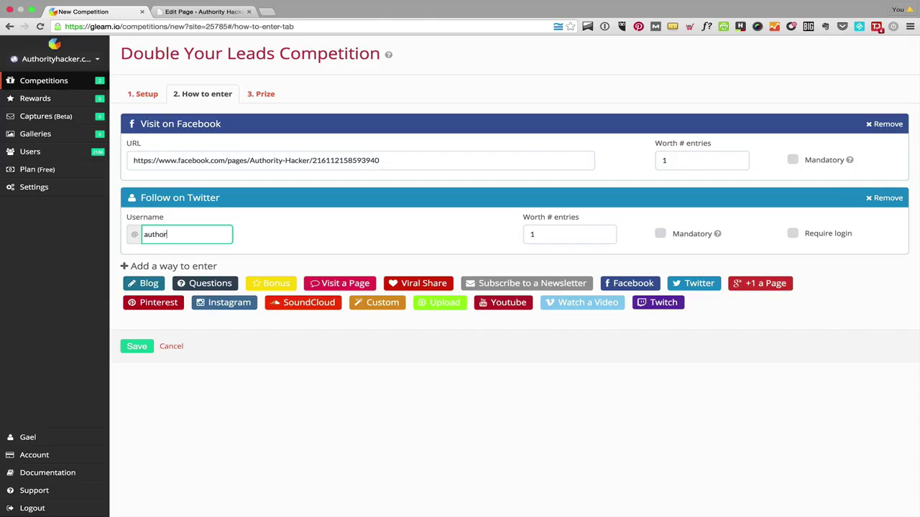
text(ityhackr)
click(306, 302)
click(291, 320)
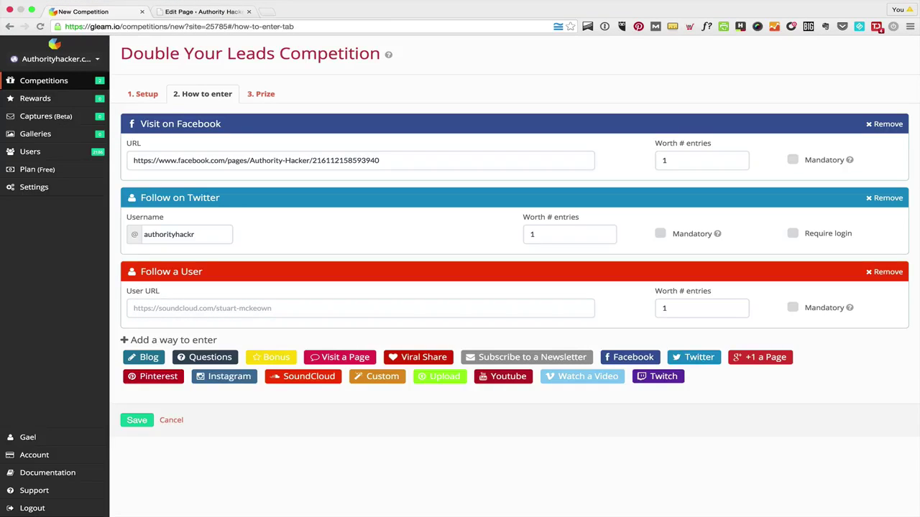
click(166, 315)
text(https://soundcloud.com/authorityhacker)
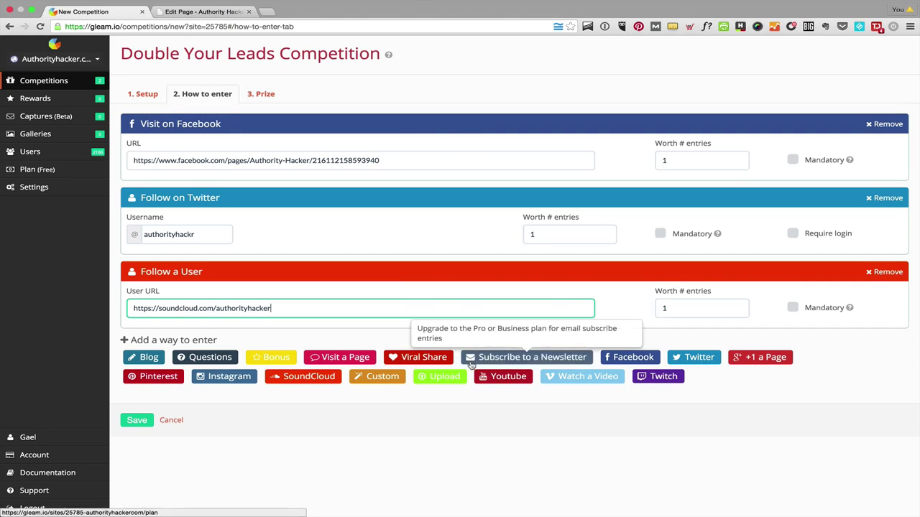
click(512, 379)
click(499, 394)
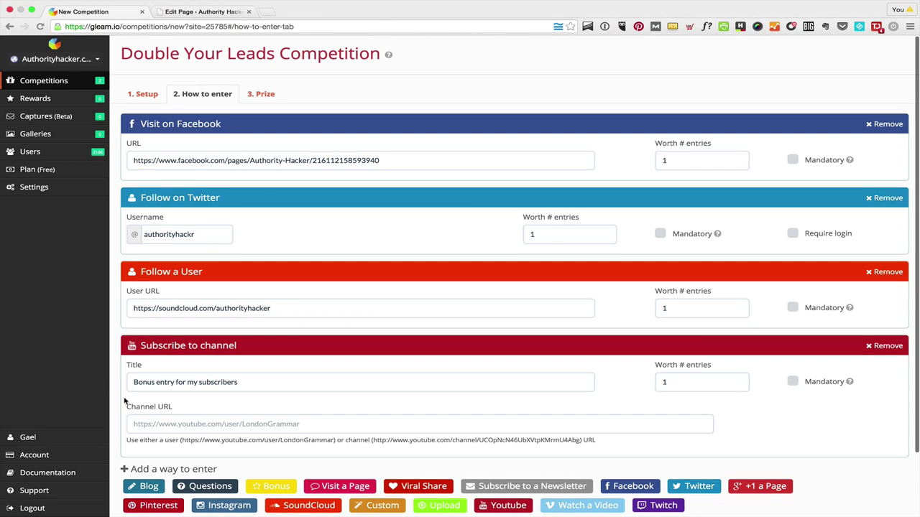
click(204, 428)
text(https://www.youtube.com/channel/UCB5dZc-6JqdqPAEtmBaB1og)
scroll(204, 429, down, 2)
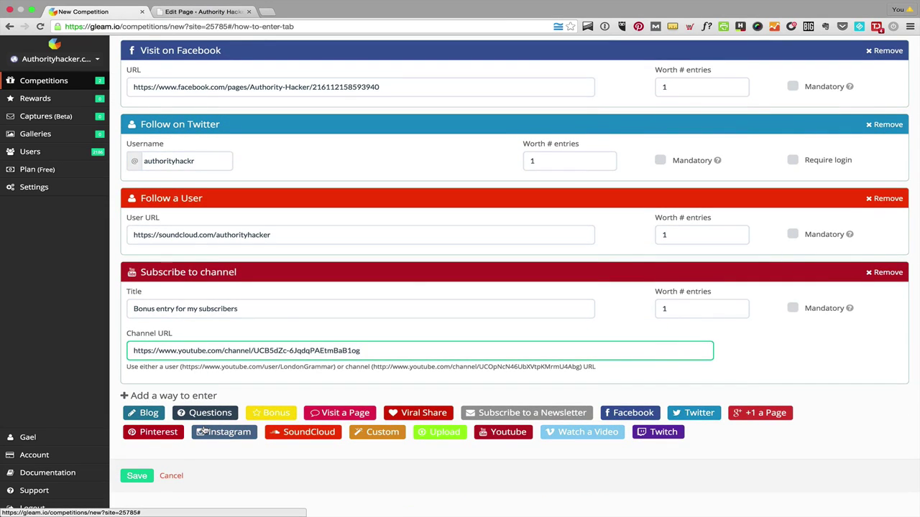
Add a Bonus entry to the competition and set its required number of other actions to 31
scroll(204, 430, up, 2)
scroll(205, 430, down, 2)
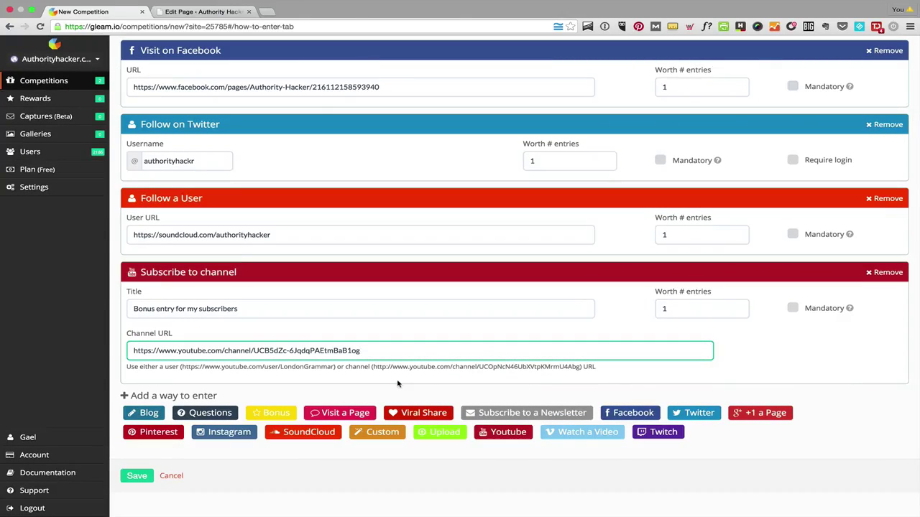
click(398, 384)
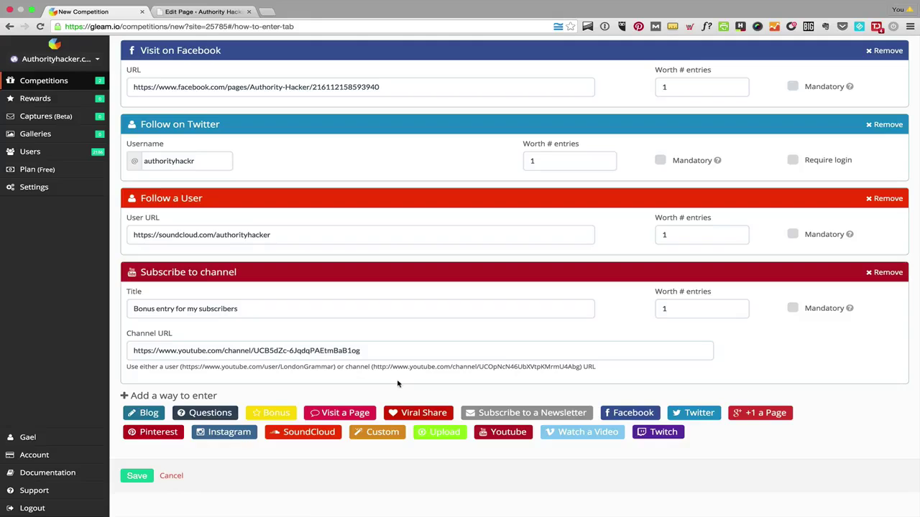
click(265, 414)
scroll(262, 414, down, 1)
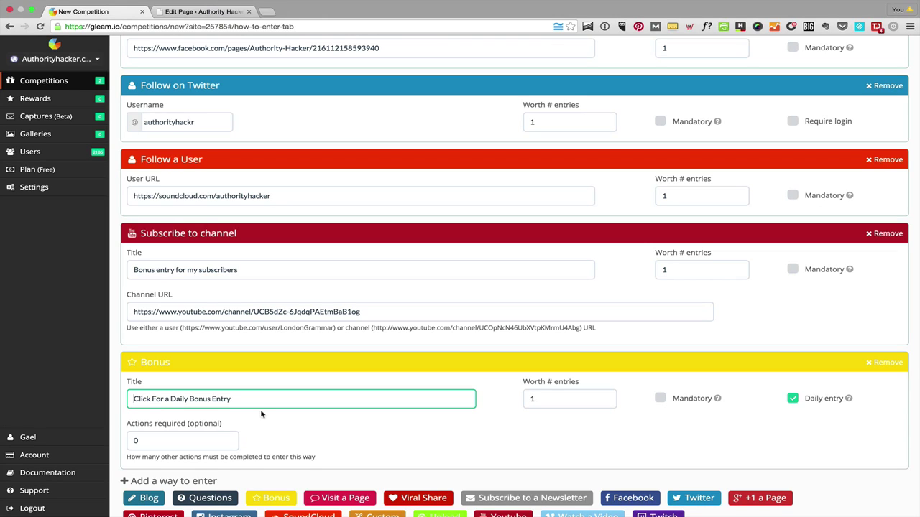
double_click(159, 438)
text(4)
key(BackSpace)
text(31)
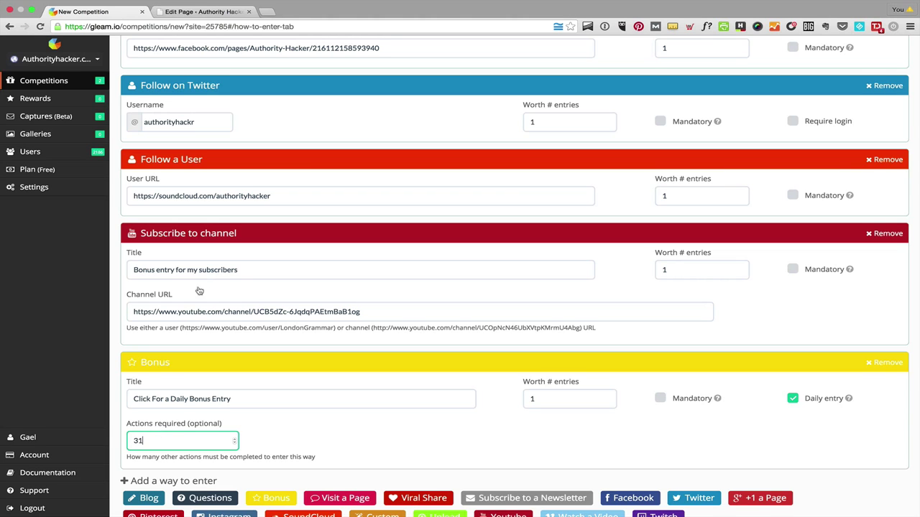
Make the Bonus entry worth 4 entries and turn off its daily entry option
scroll(191, 300, up, 3)
scroll(206, 287, down, 3)
double_click(575, 377)
text(4)
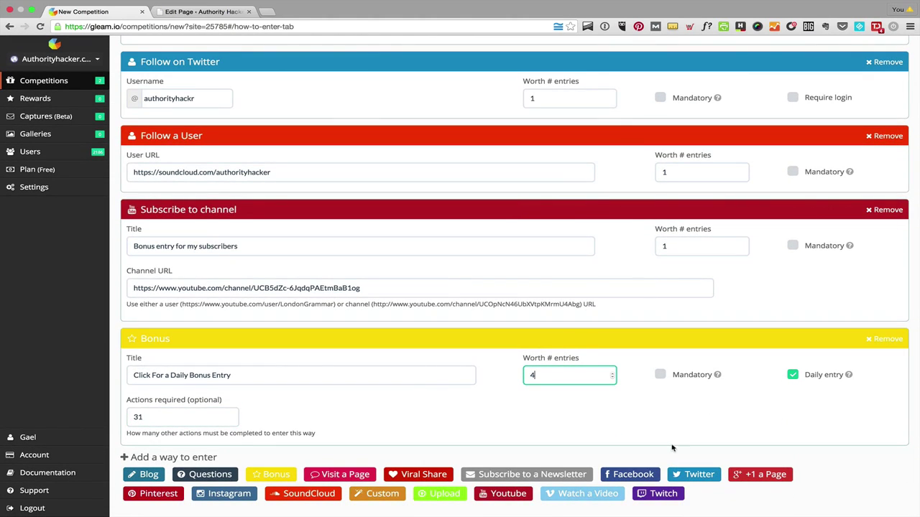
scroll(782, 379, up, 1)
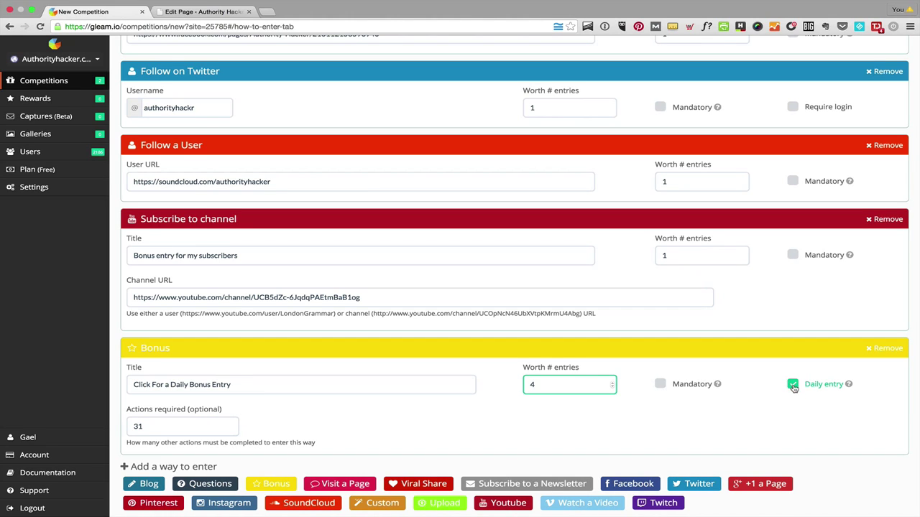
click(792, 385)
scroll(796, 389, down, 2)
scroll(796, 389, up, 5)
scroll(796, 389, down, 3)
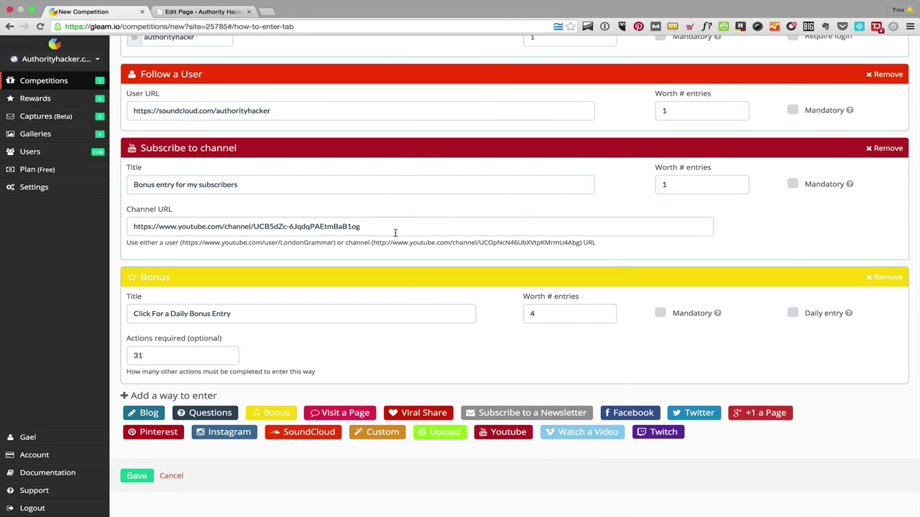
scroll(396, 232, up, 3)
scroll(398, 237, down, 2)
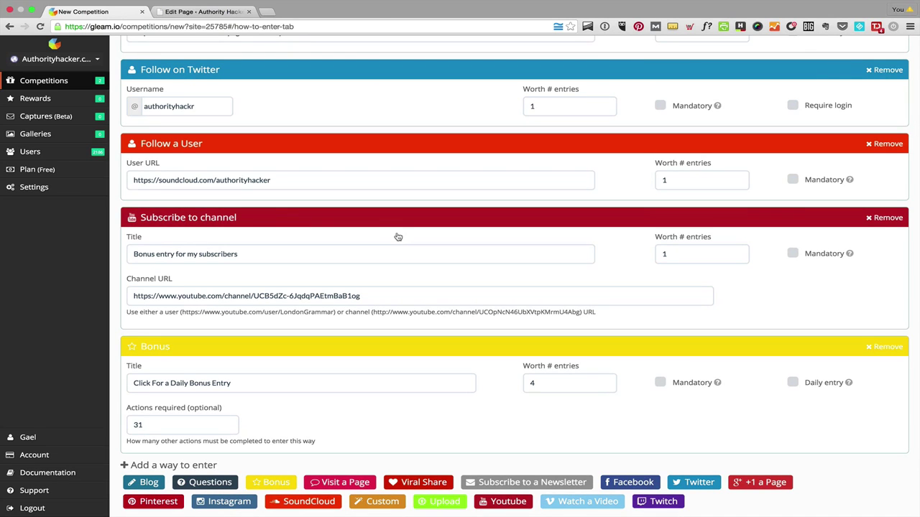
Define the prize as "1 Double Your Leads License (Lifetime)" with the description "My description here" and save the competition
scroll(398, 238, up, 3)
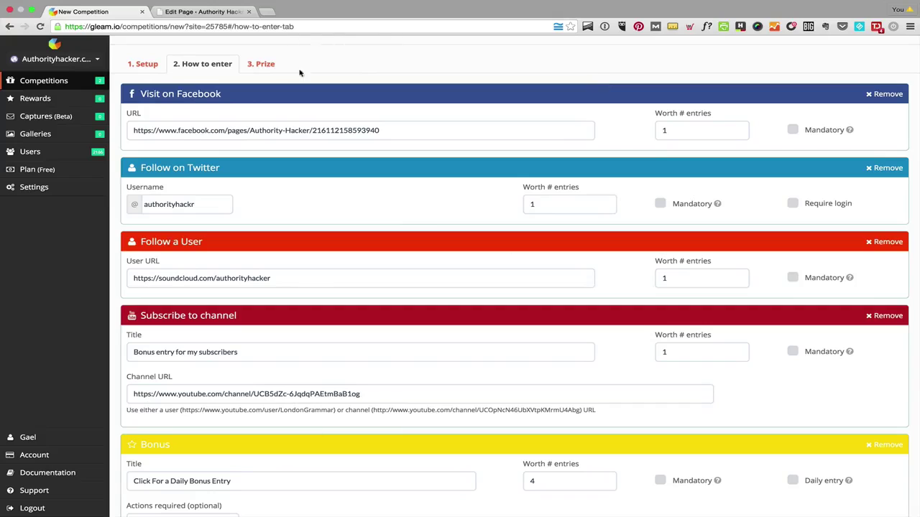
click(272, 68)
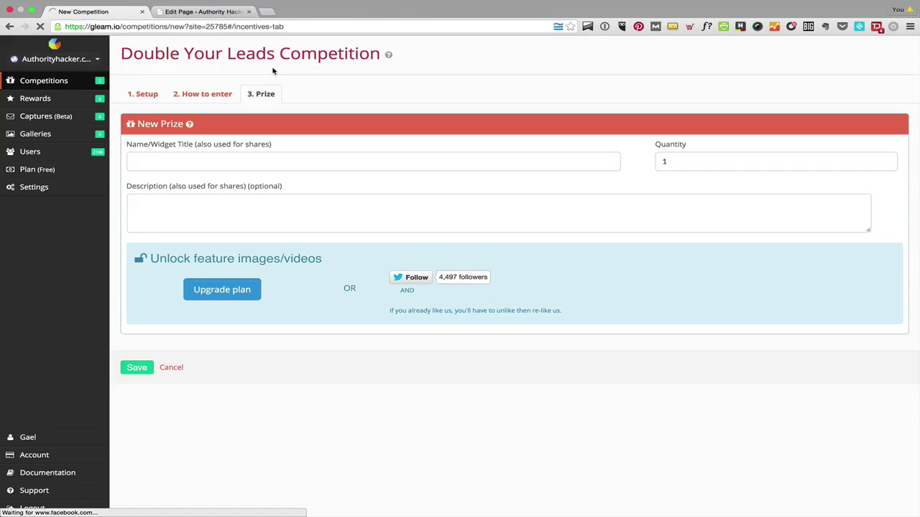
click(144, 160)
text(1 Double)
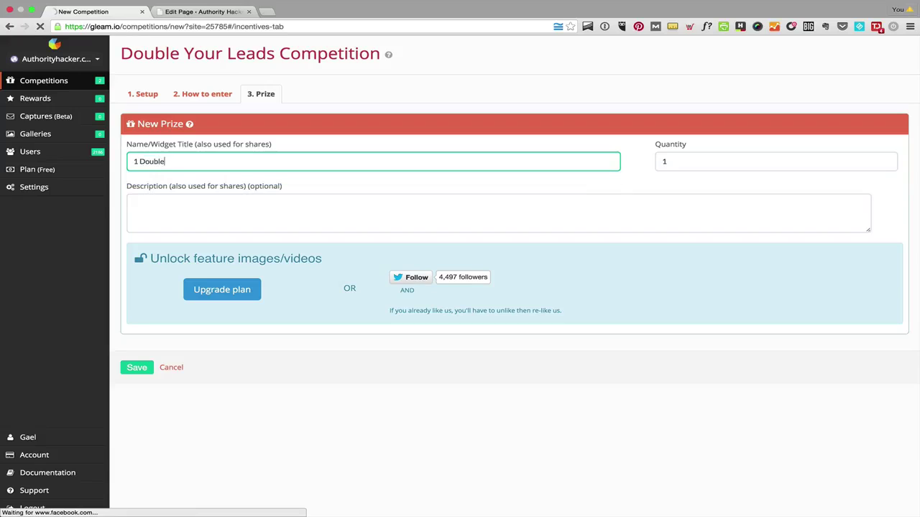
text( Your Leads License (Lifetime))
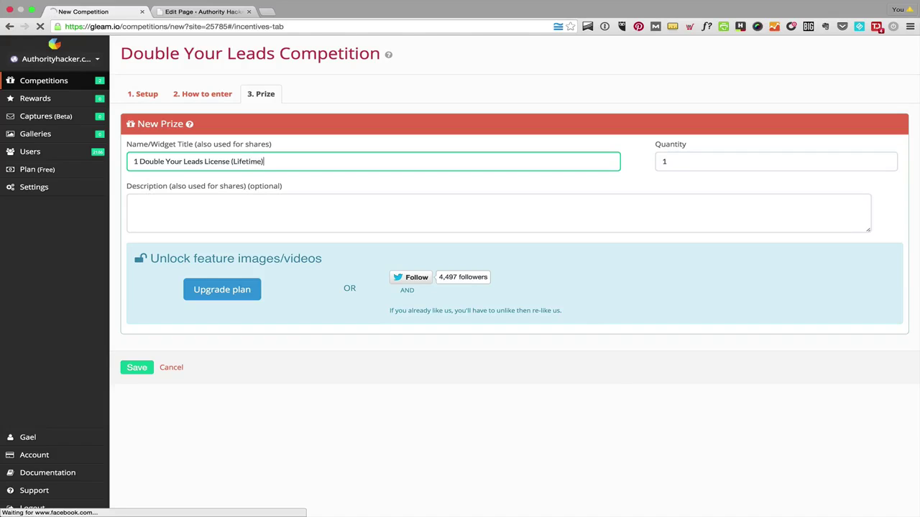
click(240, 224)
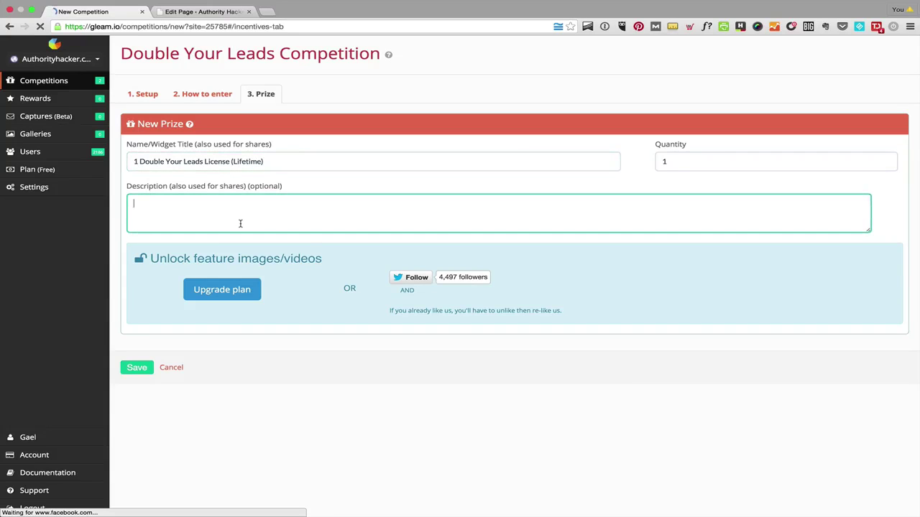
text(My description here)
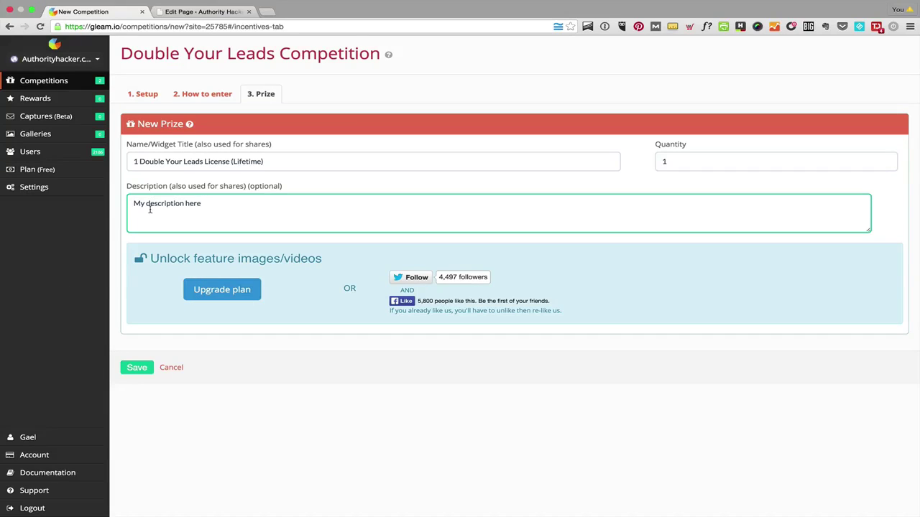
click(123, 368)
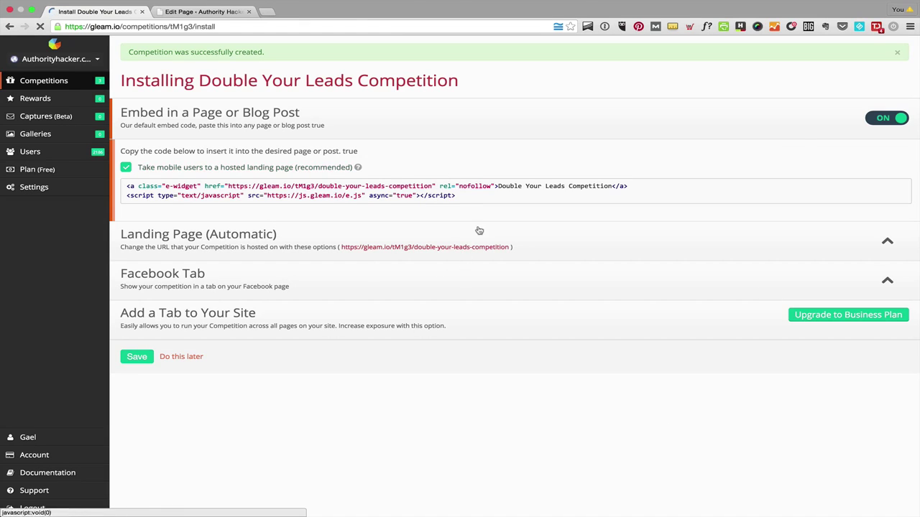
Copy the competition's embed code and paste it into the content of the page being edited in WordPress
drag(479, 200, 114, 186)
key(ctrl+c)
click(201, 11)
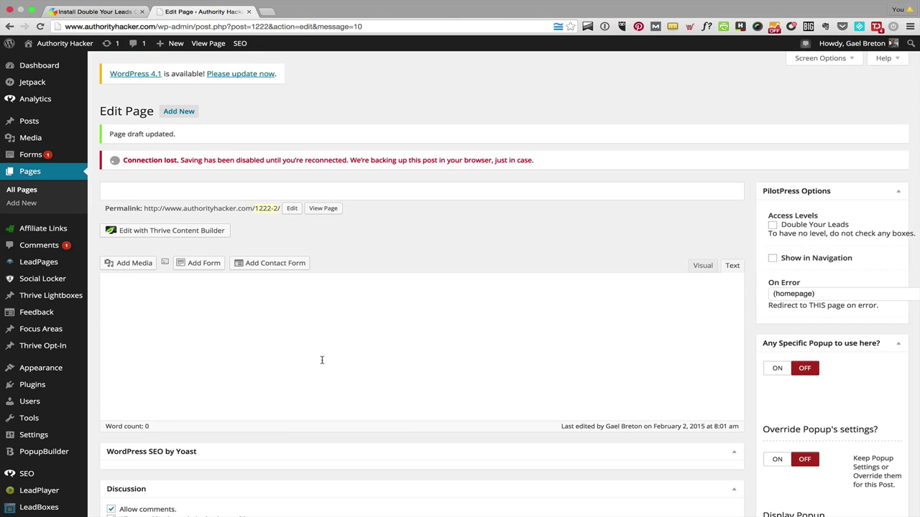
key(ctrl+v)
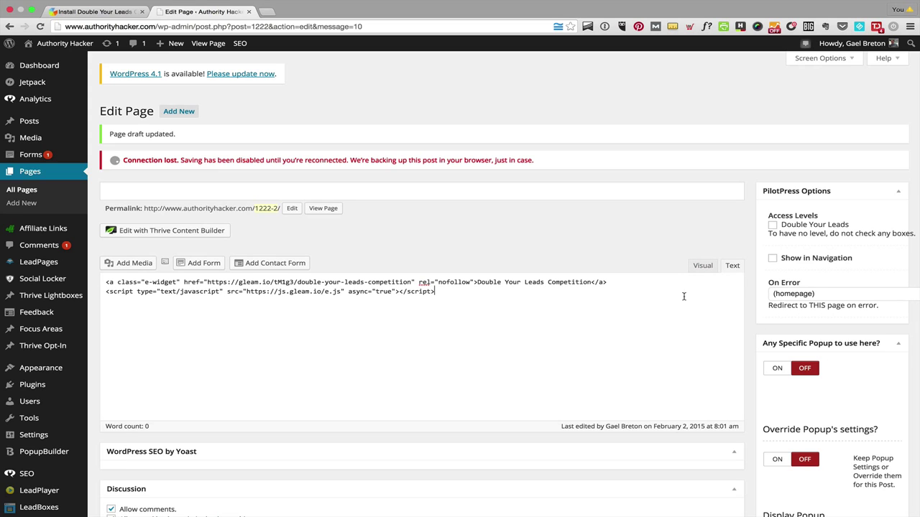
Preview the WordPress page and examine the entry counters of the embedded competition widget
scroll(704, 380, down, 2)
scroll(704, 382, down, 3)
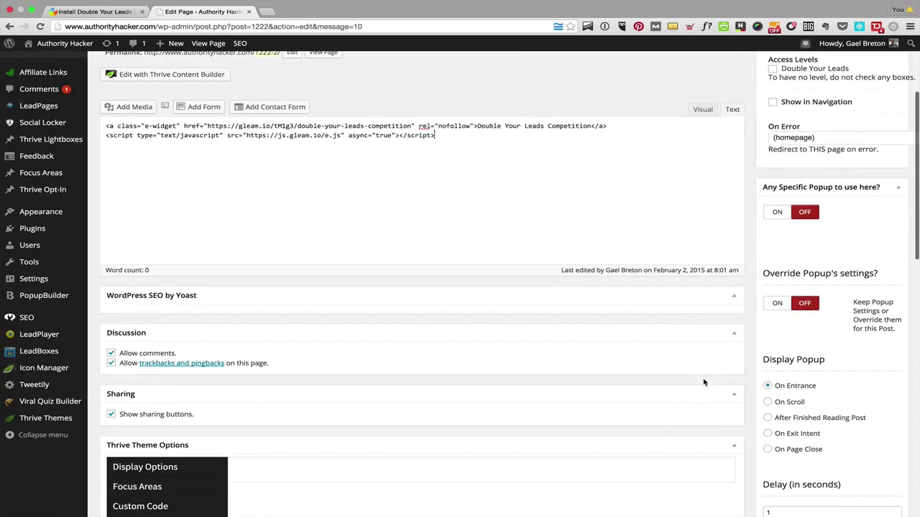
scroll(704, 381, up, 5)
scroll(703, 382, down, 10)
scroll(704, 382, down, 10)
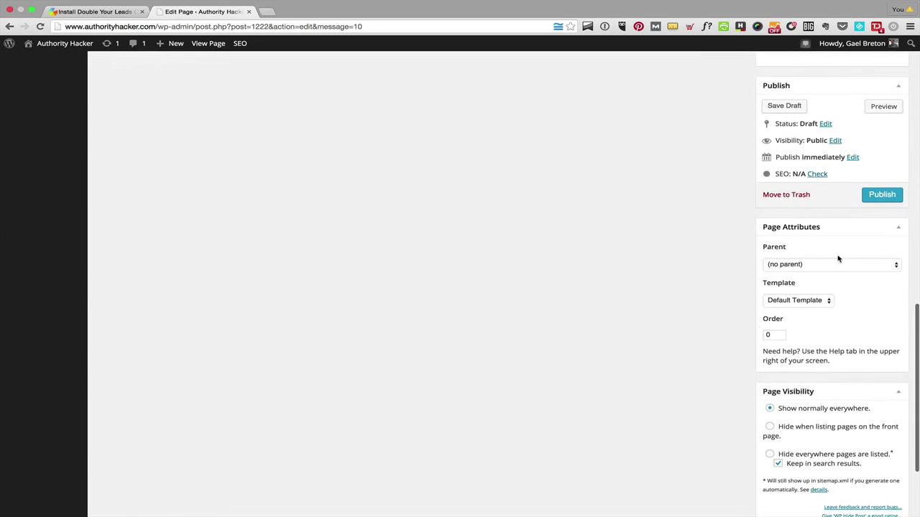
click(884, 106)
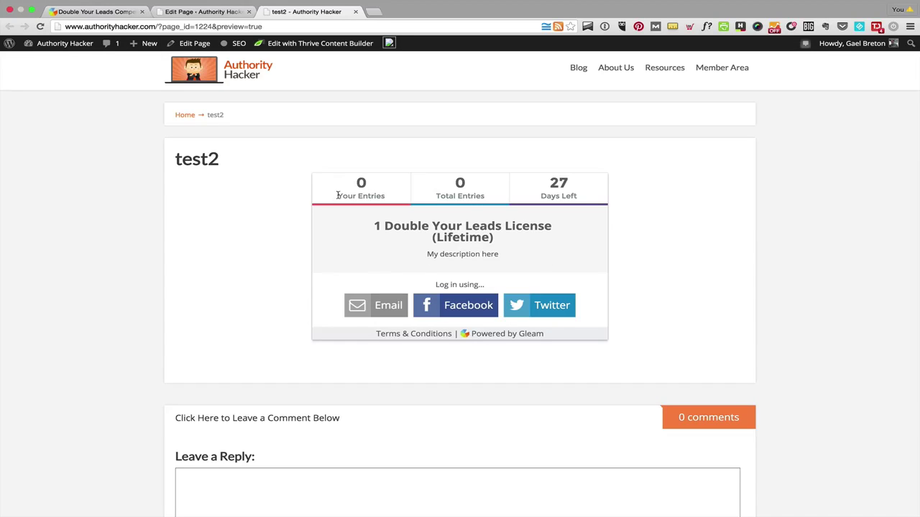
drag(337, 193, 383, 190)
drag(431, 196, 495, 204)
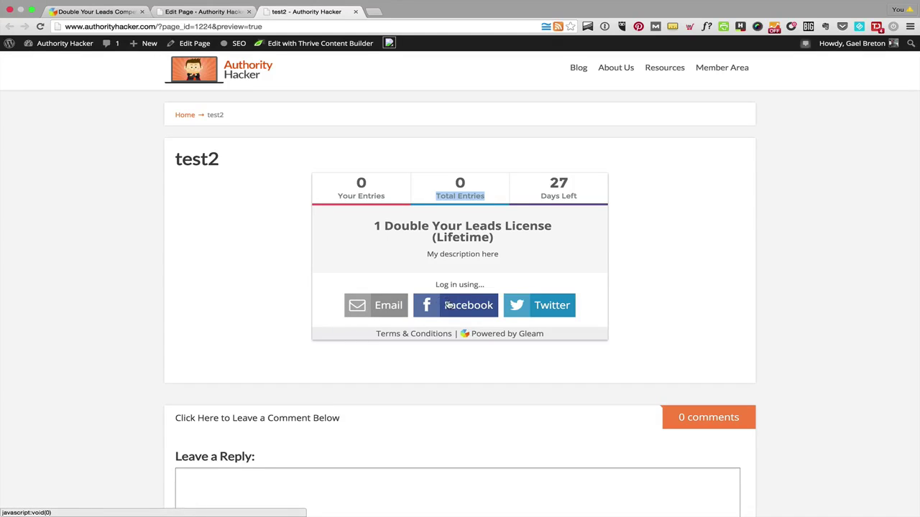
Sign in to the competition by email with the entrant's name and e-mail address, opting in to notifications of other competitions
click(369, 313)
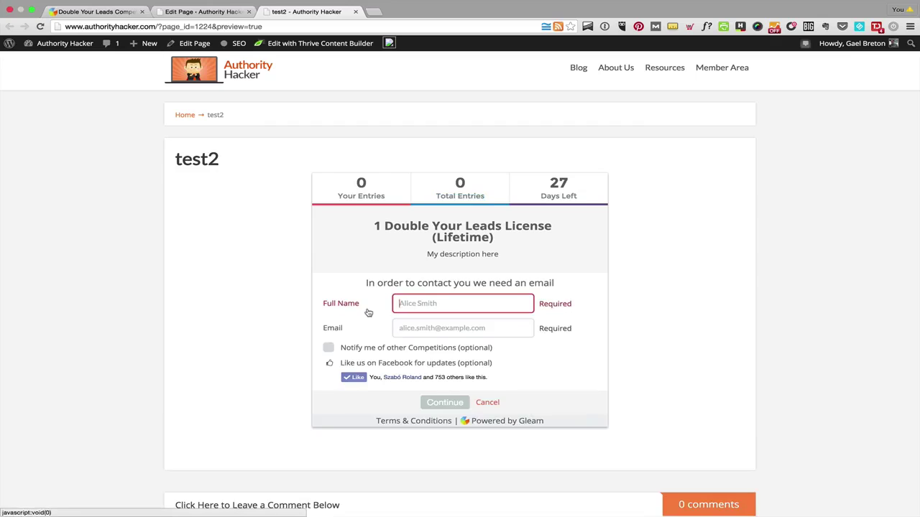
text(Gael)
key(Tab)
text(g)
key(Down)
key(Return)
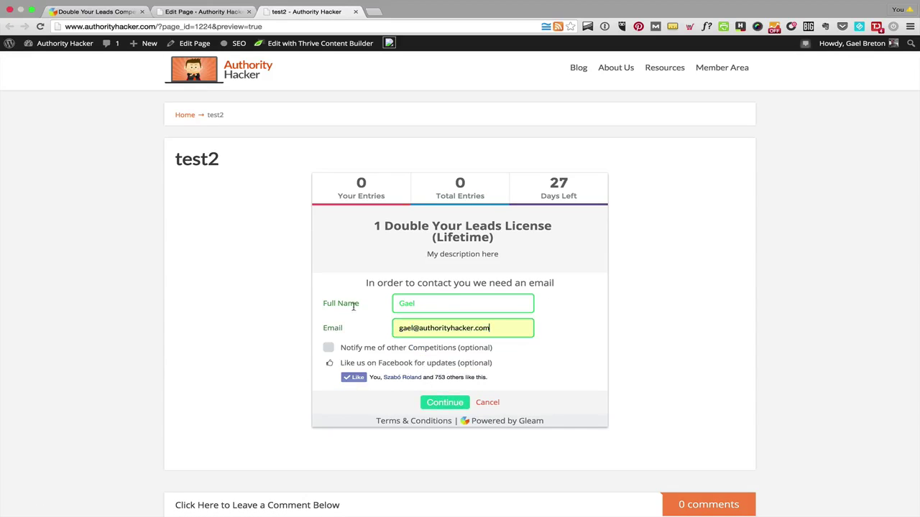
click(328, 350)
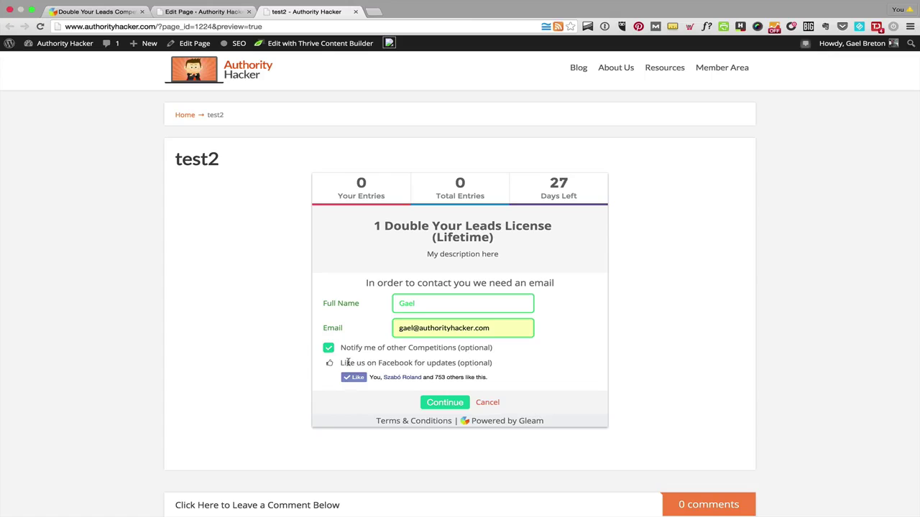
drag(347, 363, 454, 363)
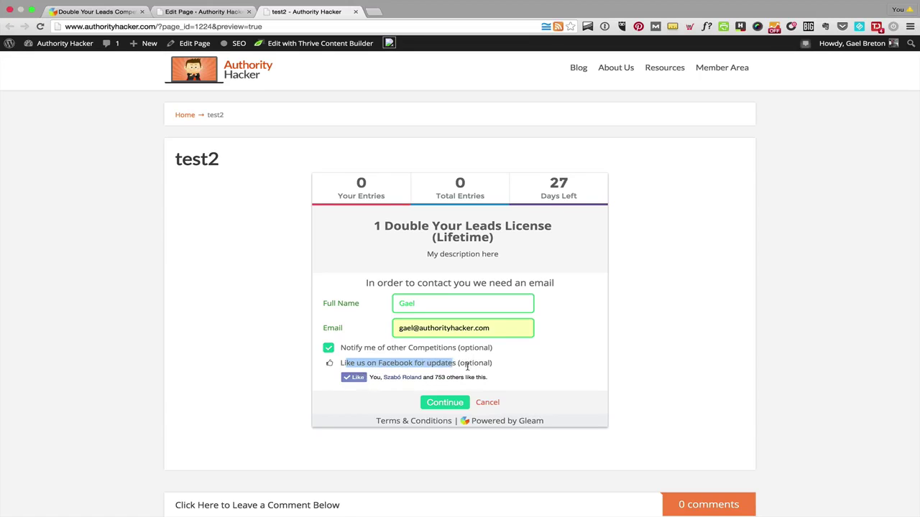
click(433, 405)
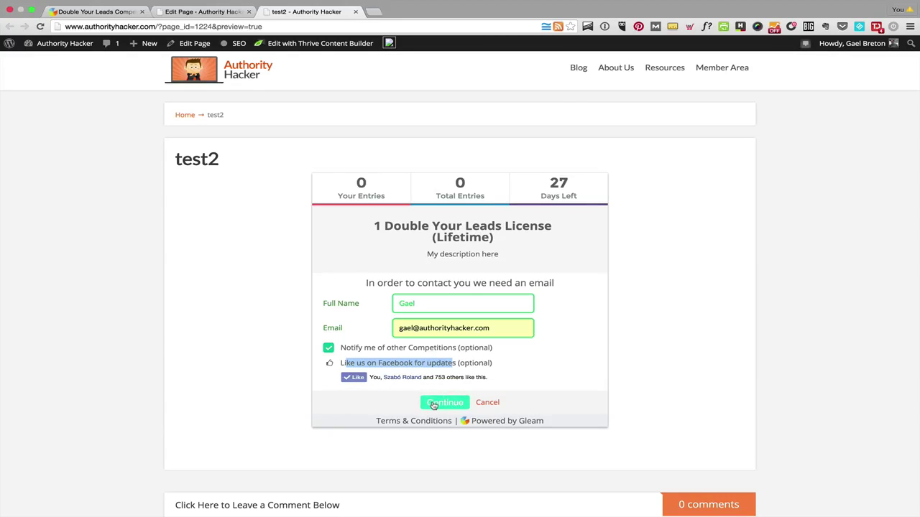
click(433, 405)
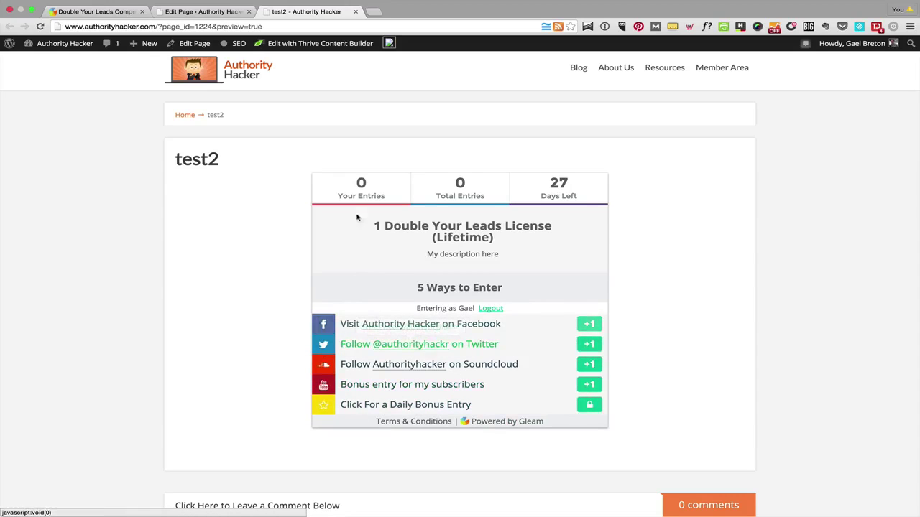
Complete the Facebook entry by visiting the Authority Hacker page, returning to the test2 page and continuing
click(591, 326)
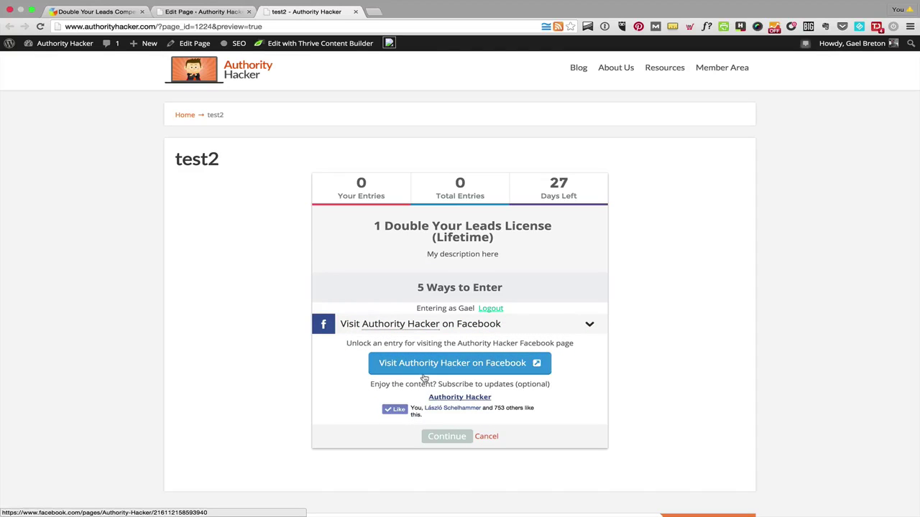
click(443, 364)
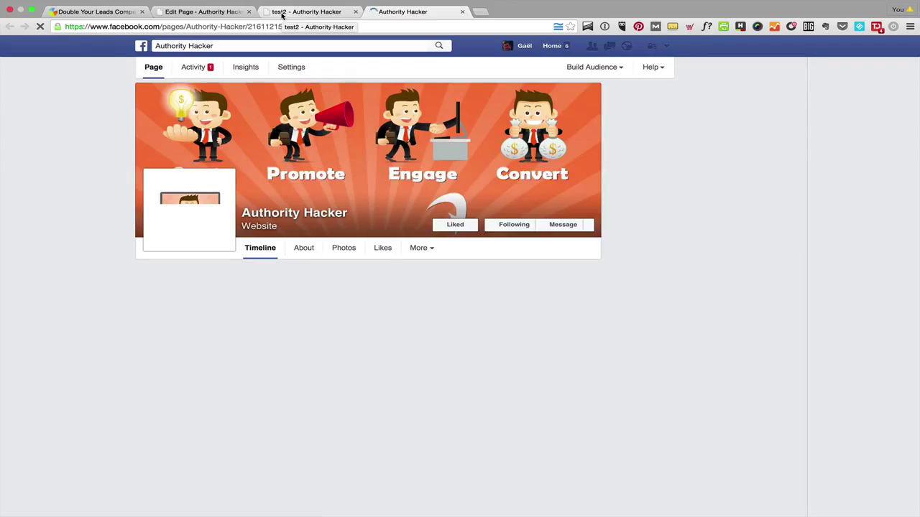
click(282, 12)
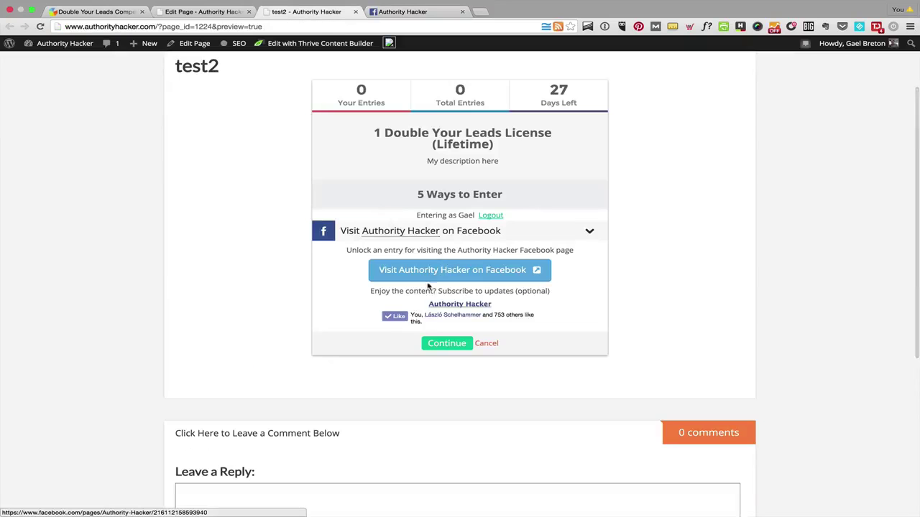
click(444, 343)
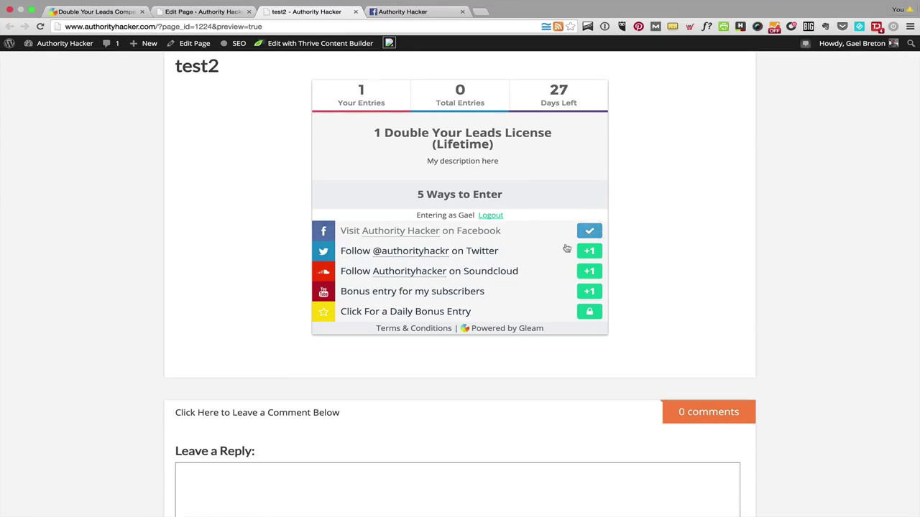
Examine how the Twitter follow, SoundCloud follow and YouTube subscription entries work in the widget
click(532, 252)
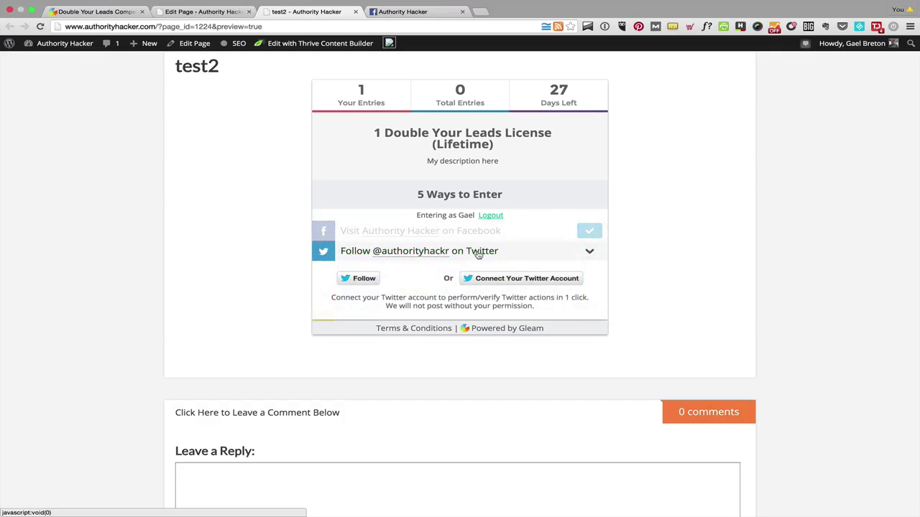
click(395, 255)
click(385, 279)
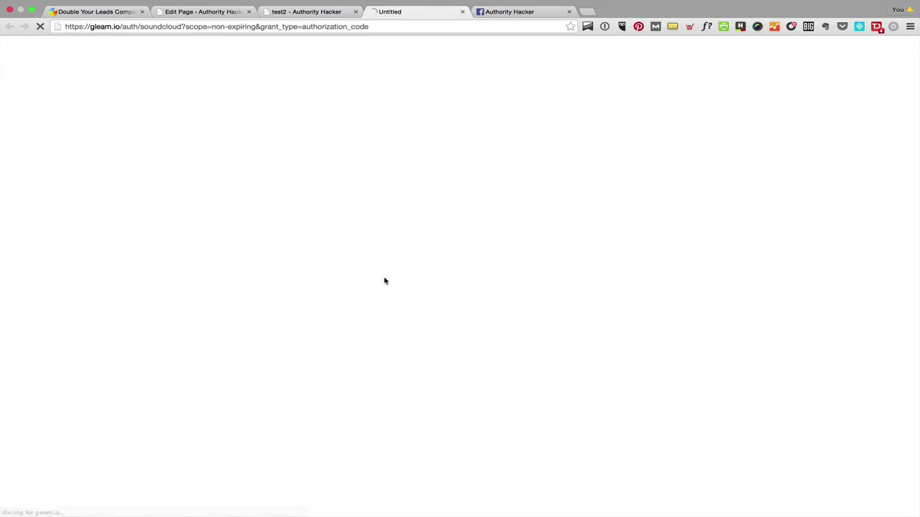
click(312, 14)
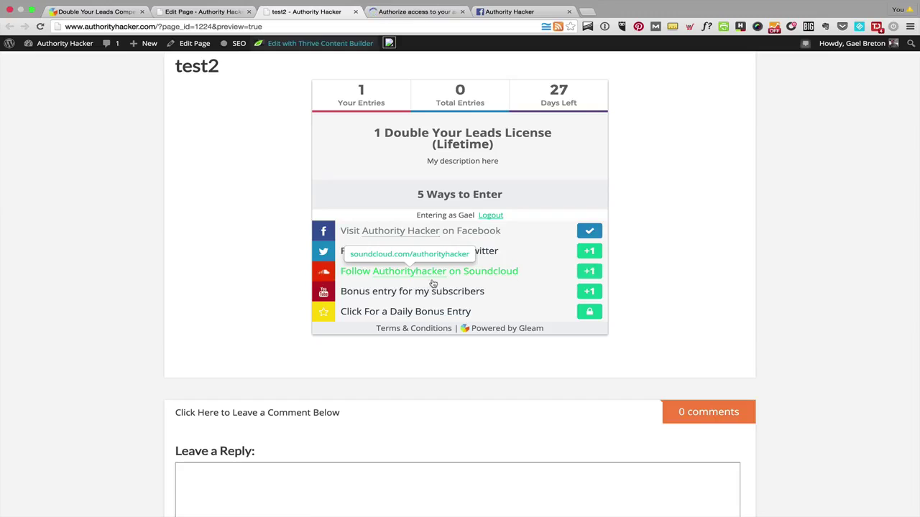
click(407, 294)
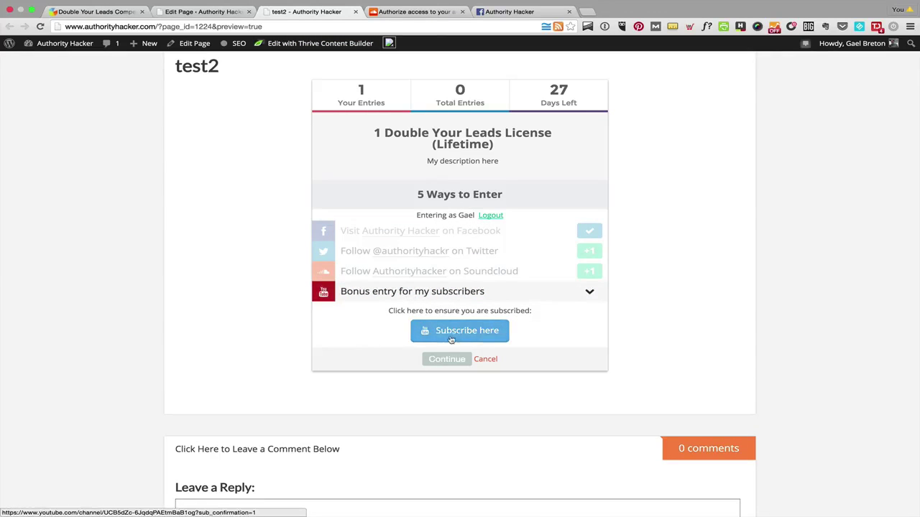
Collapse the YouTube bonus entry and examine the locked daily bonus entry in the widget
click(404, 294)
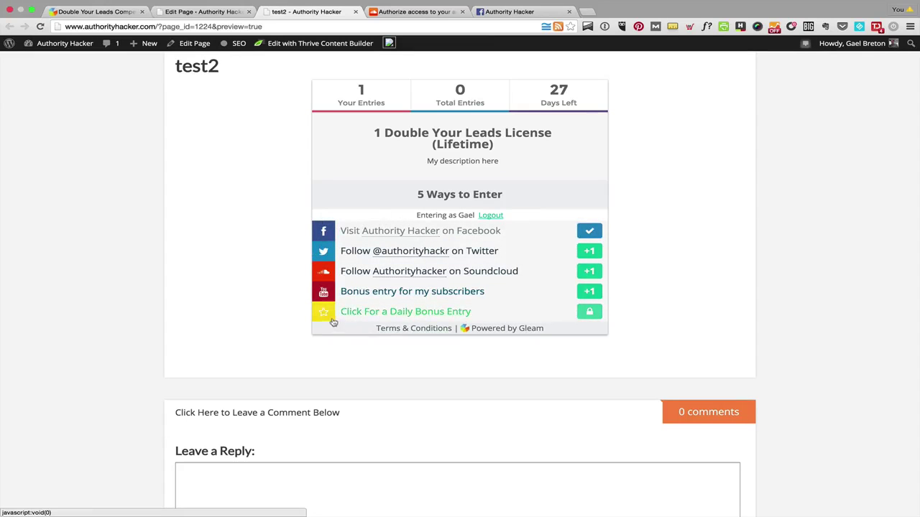
mouse_move(593, 317)
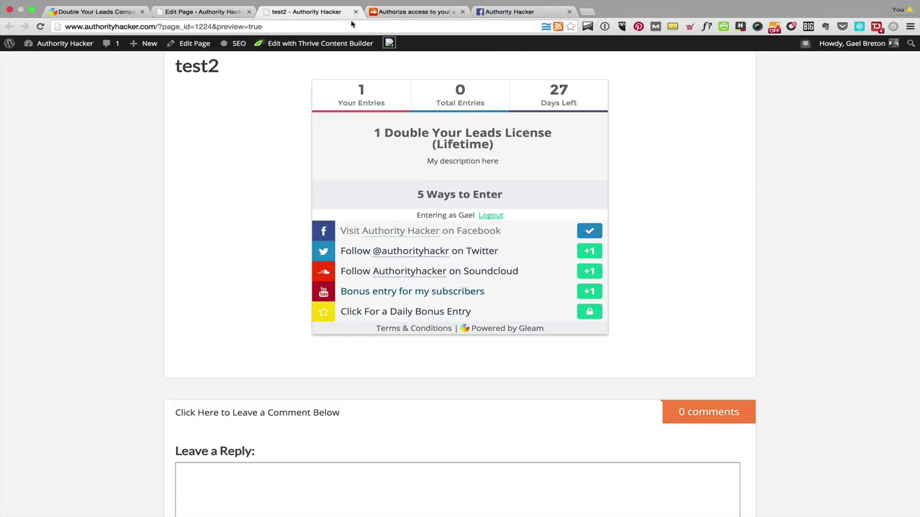
Return to the Double Your Leads Competition in Gleam and review its reporting chart, action totals and promotion options
click(65, 13)
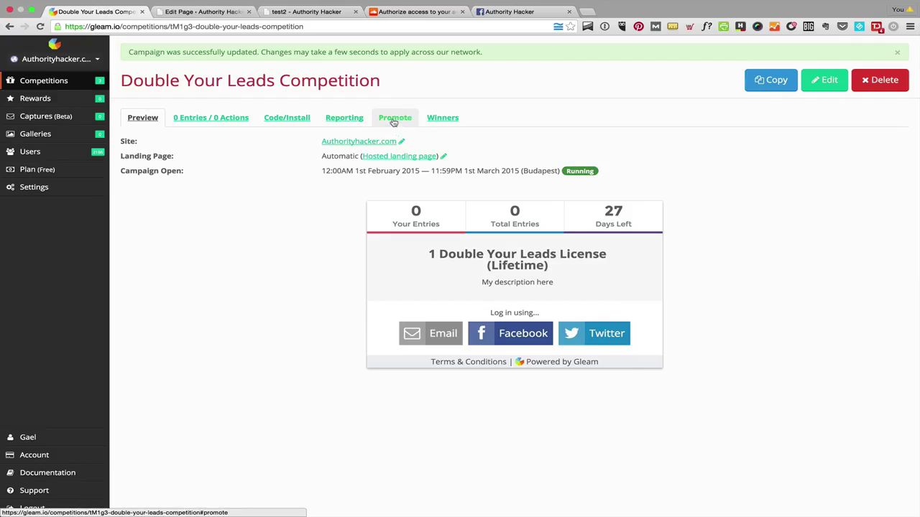
click(336, 123)
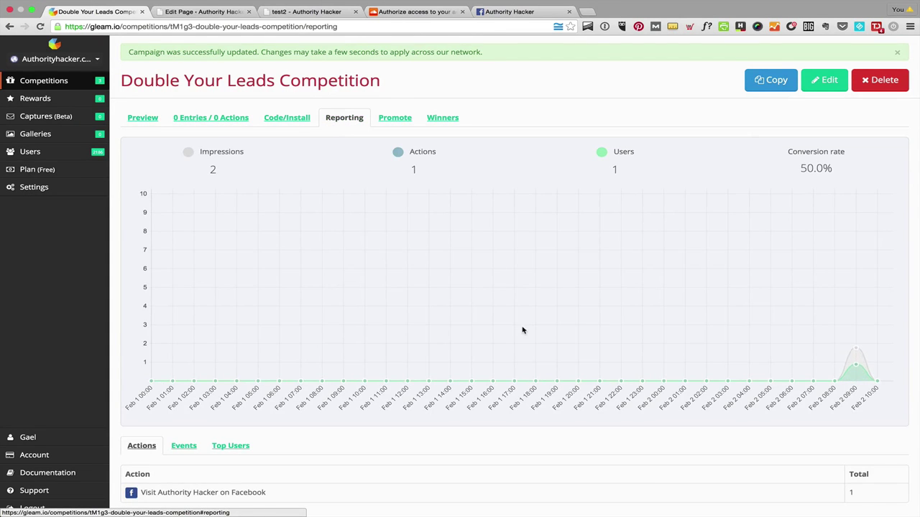
scroll(522, 330, down, 1)
scroll(523, 330, up, 1)
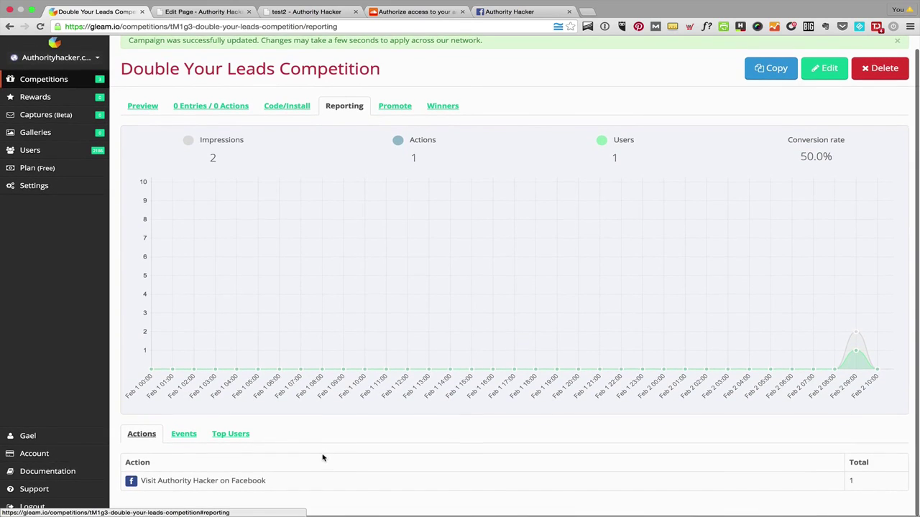
click(395, 108)
Draw a winner for the Double Your Leads Competition, confirming the draw although the competition is still running
click(443, 120)
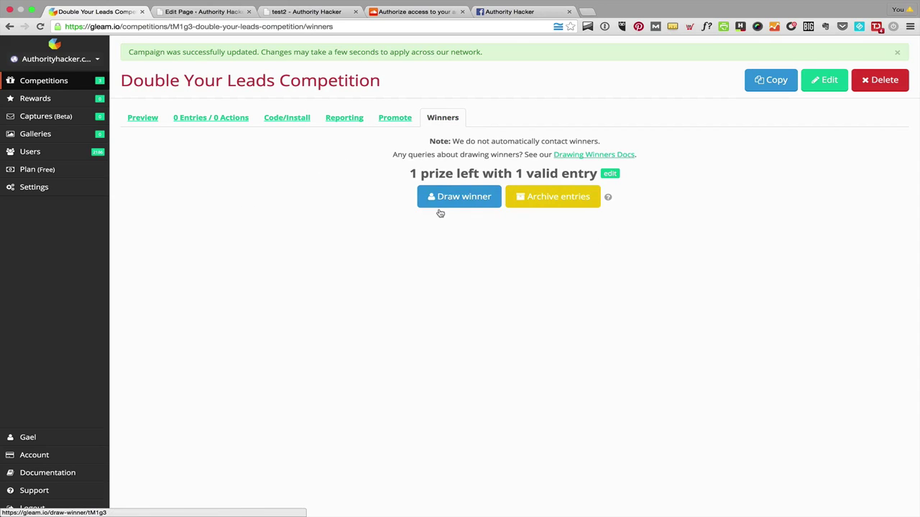
click(445, 199)
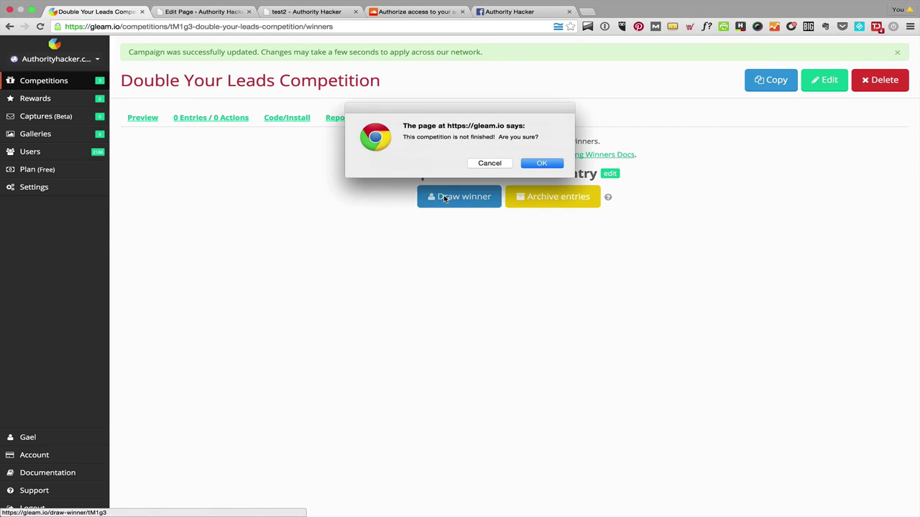
click(542, 164)
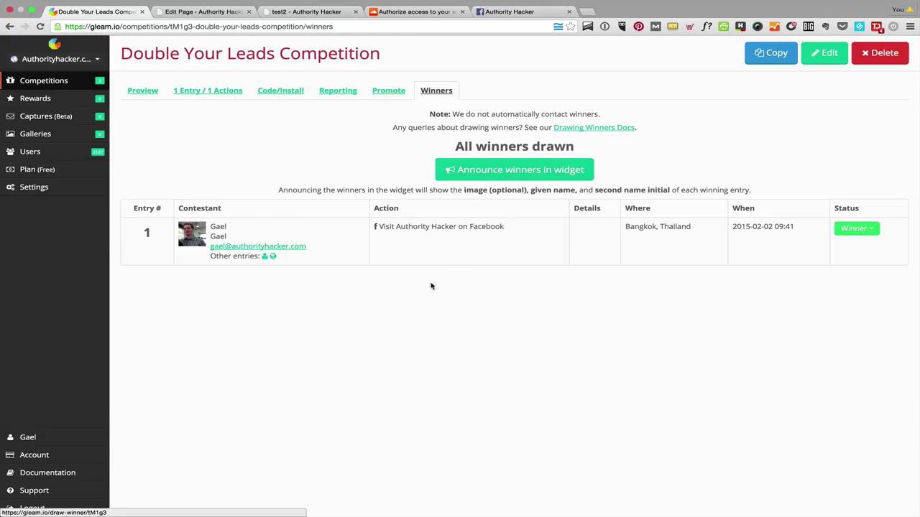
Announce the drawn winner in the competition widget with avatars, confirm, and reopen the winners list
click(538, 177)
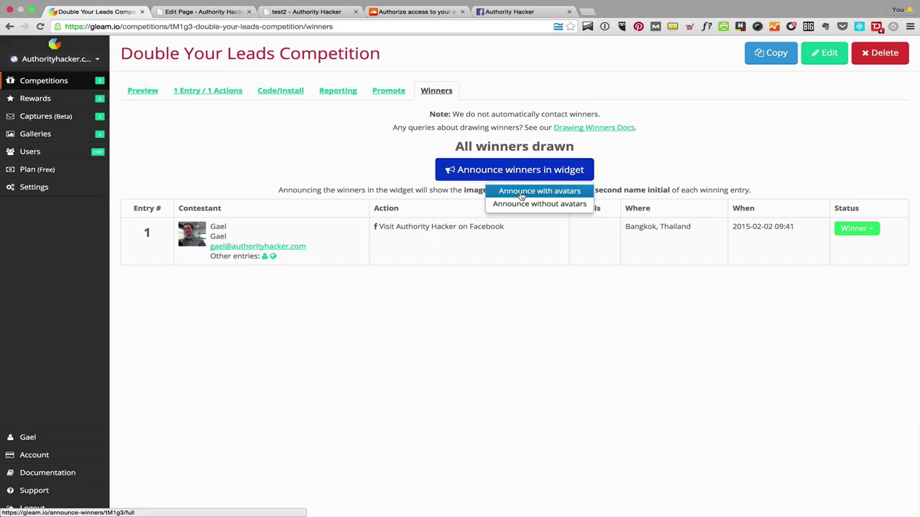
click(522, 193)
click(538, 163)
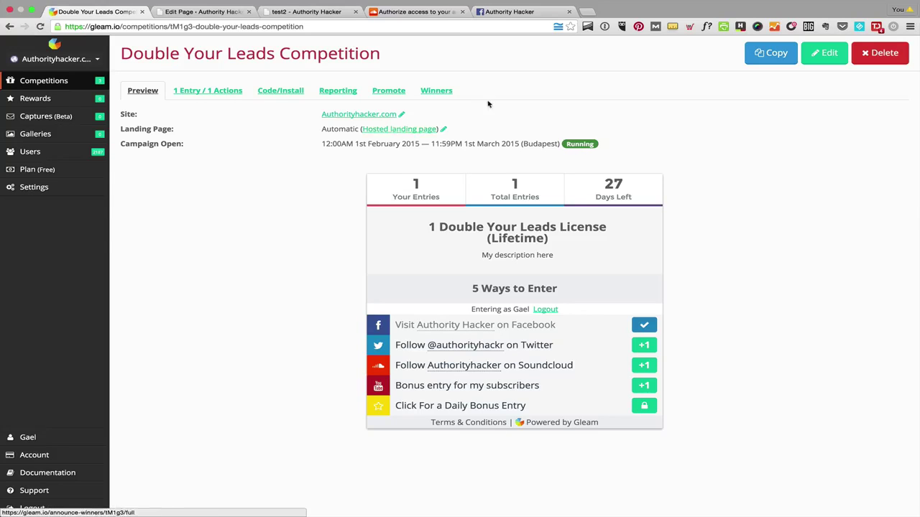
click(429, 92)
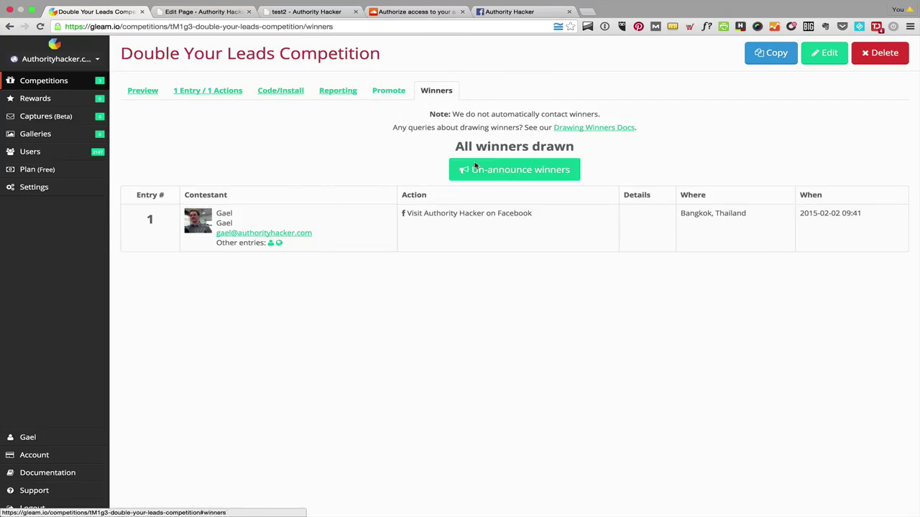